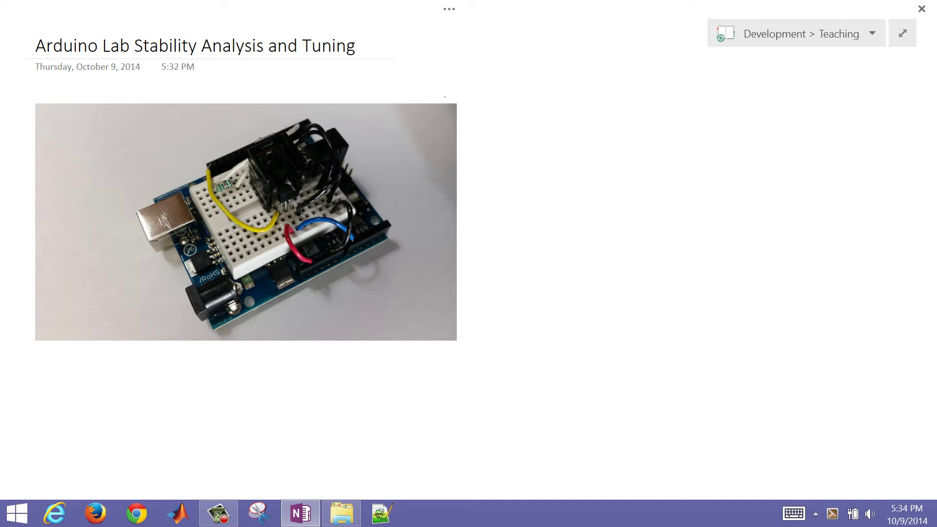
Draw a bracket beside the photo and an arrow to the heater labelled 'Heater'
{"action": "mouse_move", "coordinate": [436, 96]}
{"action": "left_mouse_down"}
{"action": "mouse_move", "coordinate": [470, 132]}
{"action": "mouse_move", "coordinate": [474, 244]}
{"action": "mouse_move", "coordinate": [473, 337]}
{"action": "mouse_move", "coordinate": [425, 351]}
{"action": "left_mouse_up"}
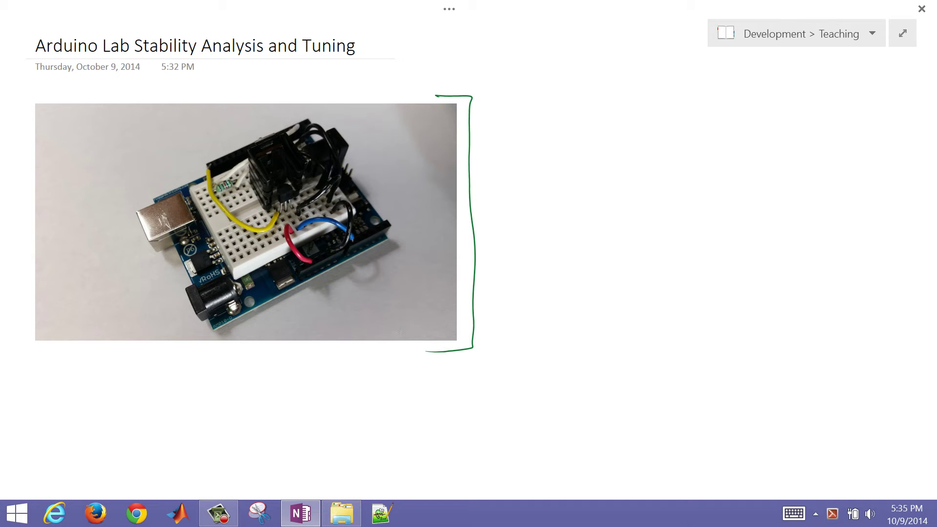
{"action": "left_click_drag", "start_coordinate": [203, 135], "coordinate": [257, 145]}
{"action": "mouse_move", "coordinate": [128, 135]}
{"action": "left_mouse_down"}
{"action": "mouse_move", "coordinate": [125, 160]}
{"action": "mouse_move", "coordinate": [139, 158]}
{"action": "left_mouse_up"}
{"action": "left_click_drag", "start_coordinate": [144, 150], "coordinate": [171, 152]}
{"action": "left_click_drag", "start_coordinate": [168, 140], "coordinate": [181, 139]}
{"action": "left_click_drag", "start_coordinate": [177, 147], "coordinate": [188, 143]}
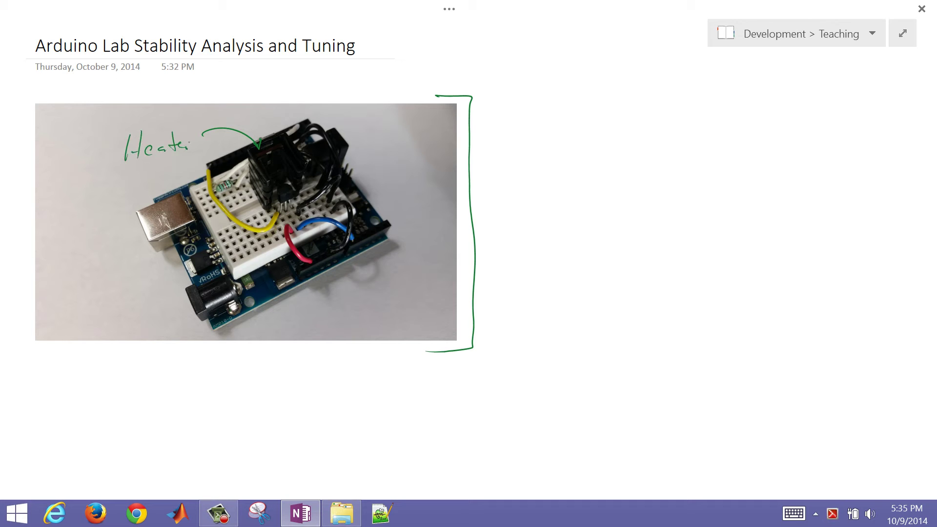
Circle the temperature sensor, write 'Temp Sensor' at its leader line, and underline both labels
{"action": "mouse_move", "coordinate": [293, 182]}
{"action": "left_mouse_down"}
{"action": "mouse_move", "coordinate": [295, 192]}
{"action": "mouse_move", "coordinate": [442, 169]}
{"action": "left_mouse_up"}
{"action": "left_click_drag", "start_coordinate": [442, 186], "coordinate": [467, 187]}
{"action": "mouse_move", "coordinate": [478, 186]}
{"action": "left_mouse_down"}
{"action": "mouse_move", "coordinate": [478, 203]}
{"action": "mouse_move", "coordinate": [483, 184]}
{"action": "mouse_move", "coordinate": [521, 169]}
{"action": "mouse_move", "coordinate": [507, 185]}
{"action": "left_mouse_up"}
{"action": "left_click_drag", "start_coordinate": [521, 182], "coordinate": [577, 179]}
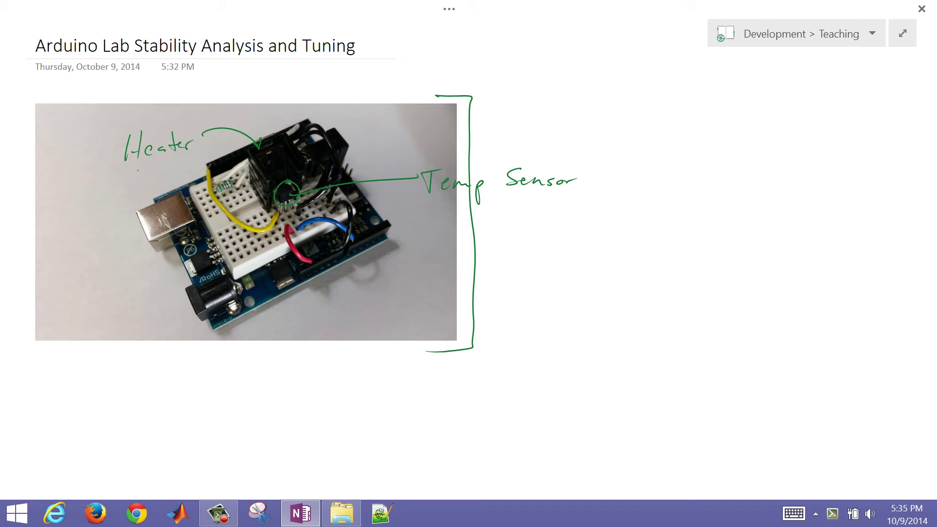
{"action": "left_click_drag", "start_coordinate": [127, 173], "coordinate": [207, 157]}
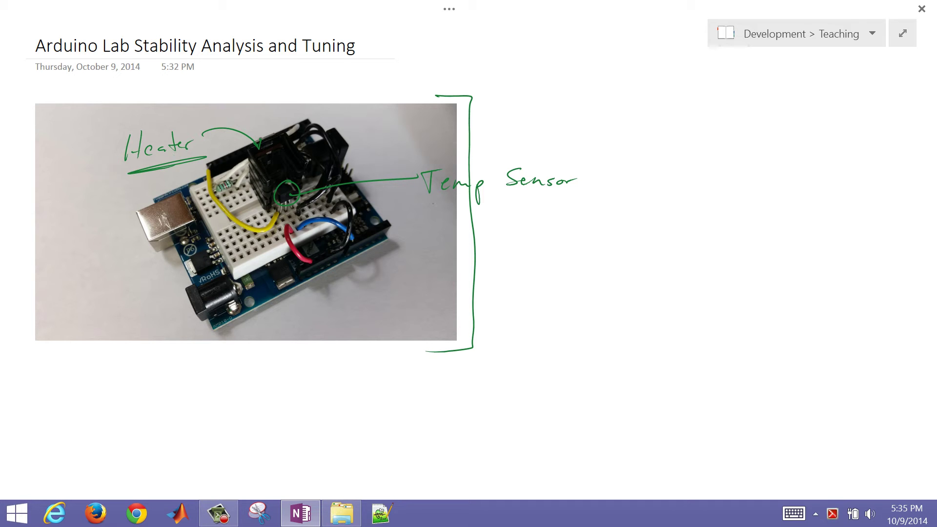
{"action": "left_click_drag", "start_coordinate": [432, 205], "coordinate": [573, 202]}
Handwrite 'lower ≤ Kc < upper' to the right of the bracket
{"action": "mouse_move", "coordinate": [526, 265]}
{"action": "left_mouse_down"}
{"action": "mouse_move", "coordinate": [526, 294]}
{"action": "mouse_move", "coordinate": [553, 301]}
{"action": "left_mouse_up"}
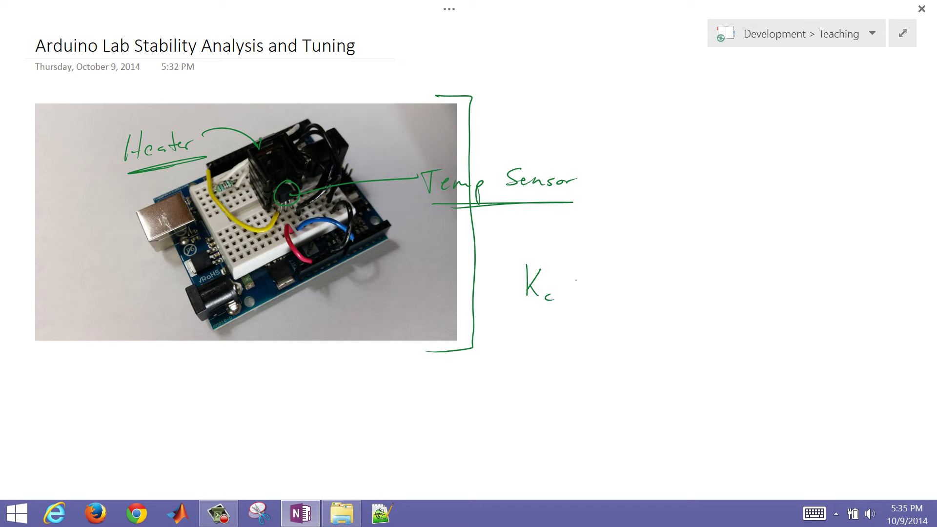
{"action": "mouse_move", "coordinate": [585, 275]}
{"action": "left_mouse_down"}
{"action": "mouse_move", "coordinate": [623, 285]}
{"action": "mouse_move", "coordinate": [629, 298]}
{"action": "left_mouse_up"}
{"action": "left_click_drag", "start_coordinate": [629, 278], "coordinate": [643, 298]}
{"action": "left_click_drag", "start_coordinate": [644, 280], "coordinate": [656, 284]}
{"action": "left_click_drag", "start_coordinate": [660, 285], "coordinate": [670, 275]}
{"action": "left_click_drag", "start_coordinate": [514, 278], "coordinate": [515, 285]}
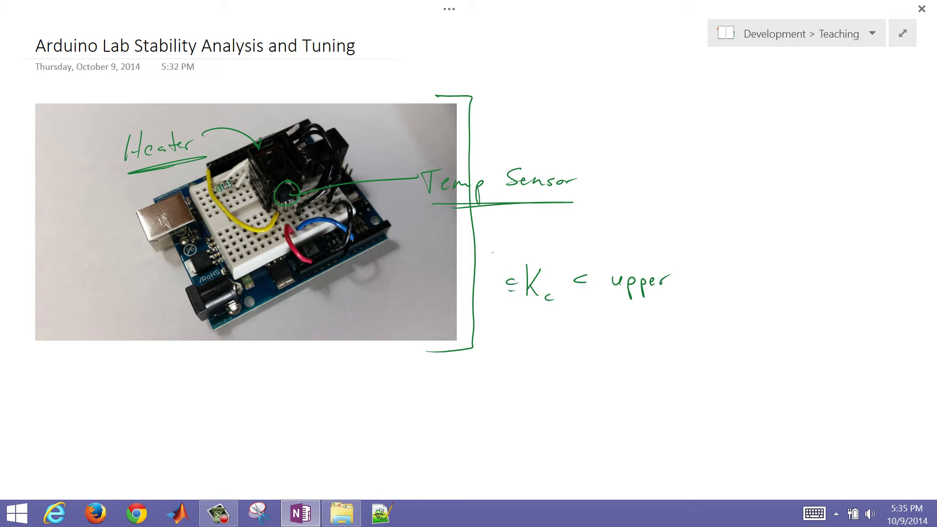
{"action": "left_click_drag", "start_coordinate": [461, 274], "coordinate": [462, 291]}
{"action": "left_click_drag", "start_coordinate": [468, 283], "coordinate": [500, 282]}
Sketch a set point step with a response curve showing slight overshoot below it
{"action": "mouse_move", "coordinate": [490, 414]}
{"action": "left_mouse_down"}
{"action": "mouse_move", "coordinate": [574, 367]}
{"action": "mouse_move", "coordinate": [764, 334]}
{"action": "left_mouse_up"}
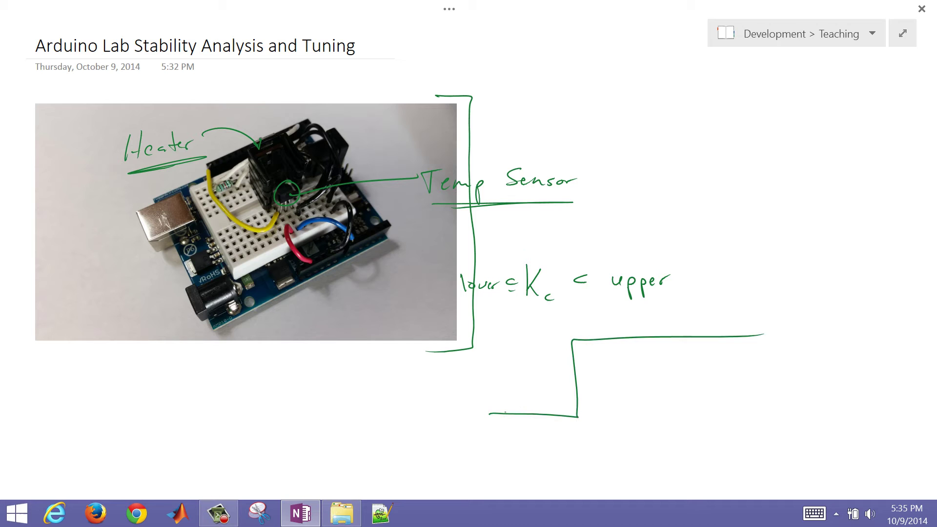
{"action": "mouse_move", "coordinate": [503, 412]}
{"action": "left_mouse_down"}
{"action": "mouse_move", "coordinate": [581, 415]}
{"action": "mouse_move", "coordinate": [621, 342]}
{"action": "mouse_move", "coordinate": [645, 328]}
{"action": "mouse_move", "coordinate": [692, 342]}
{"action": "mouse_move", "coordinate": [764, 335]}
{"action": "left_mouse_up"}
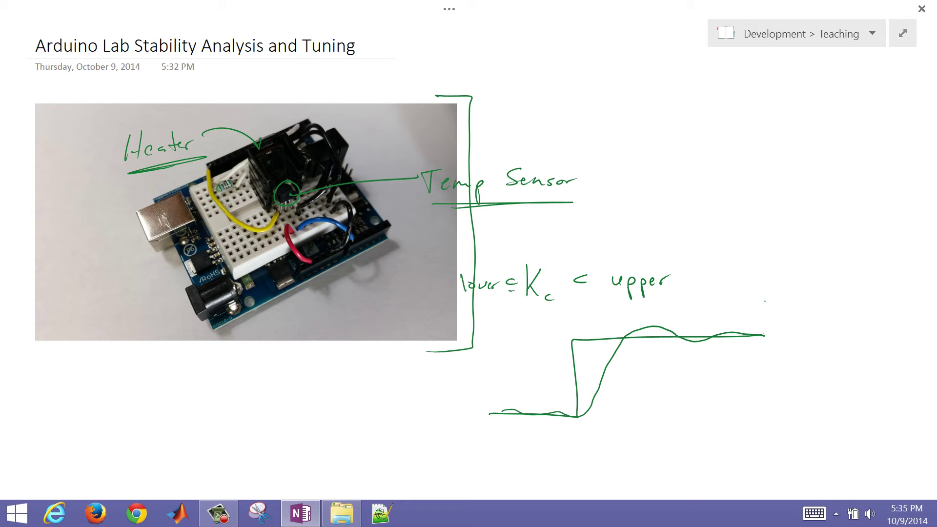
{"action": "left_click_drag", "start_coordinate": [707, 333], "coordinate": [765, 332]}
{"action": "left_click_drag", "start_coordinate": [713, 346], "coordinate": [754, 344]}
In Internet Explorer, go APMonitor → Process Control Course → Physical Control Lab and open the lab PDF
{"action": "left_click", "coordinate": [54, 512]}
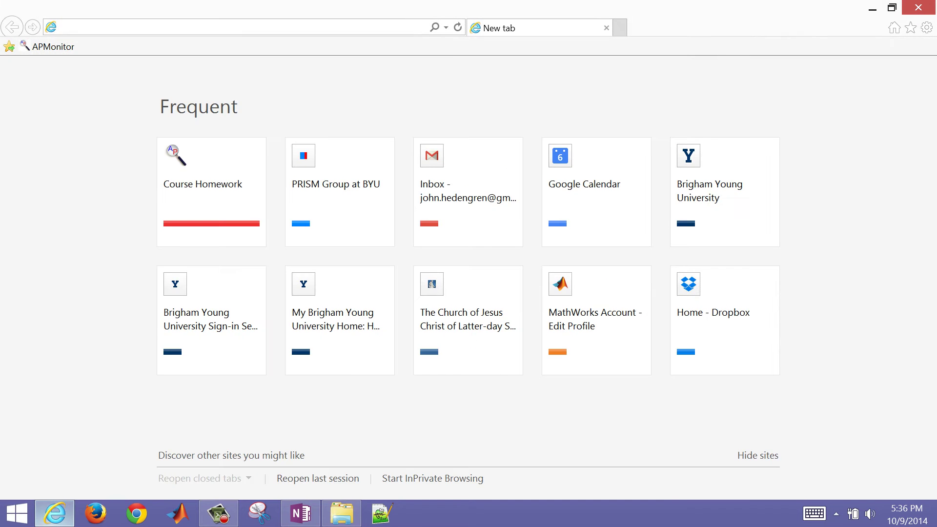
{"action": "left_click", "coordinate": [47, 47]}
{"action": "scroll", "coordinate": [672, 322], "scroll_direction": "up", "scroll_amount": 3, "text": "ctrl"}
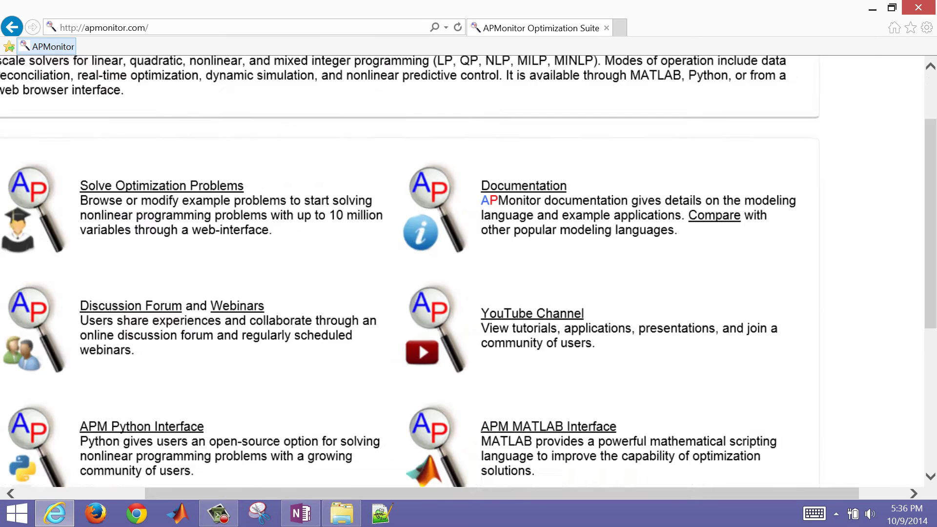
{"action": "scroll", "coordinate": [673, 323], "scroll_direction": "down", "scroll_amount": 5}
{"action": "scroll", "coordinate": [673, 322], "scroll_direction": "up", "scroll_amount": 2, "text": "ctrl"}
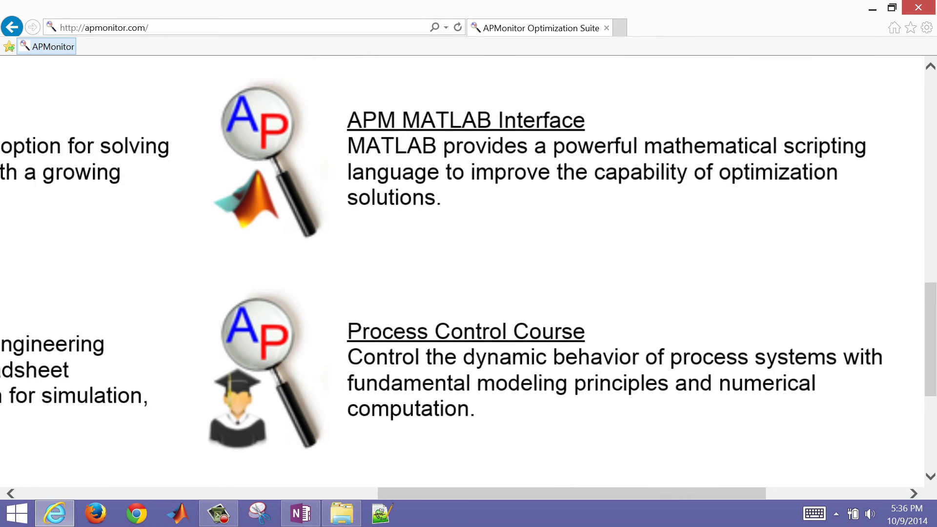
{"action": "scroll", "coordinate": [672, 322], "scroll_direction": "down", "scroll_amount": 3}
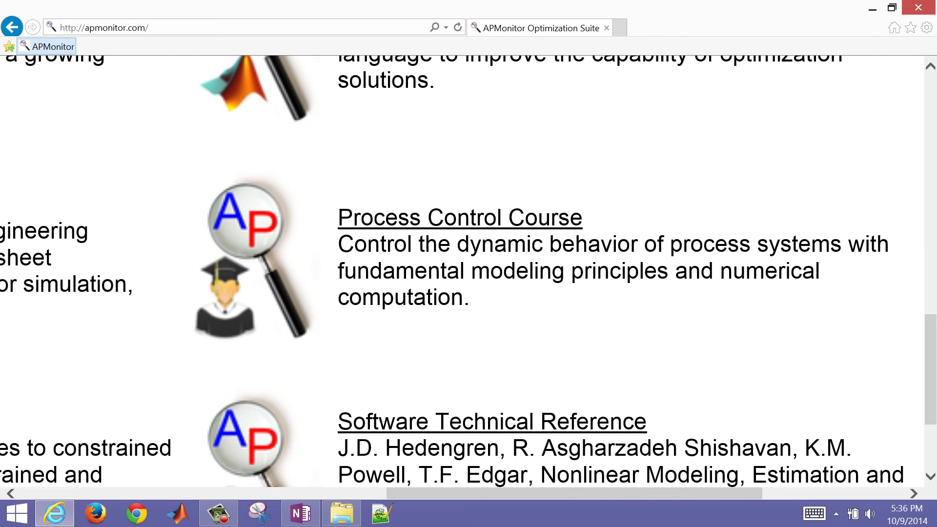
{"action": "left_click", "coordinate": [460, 217]}
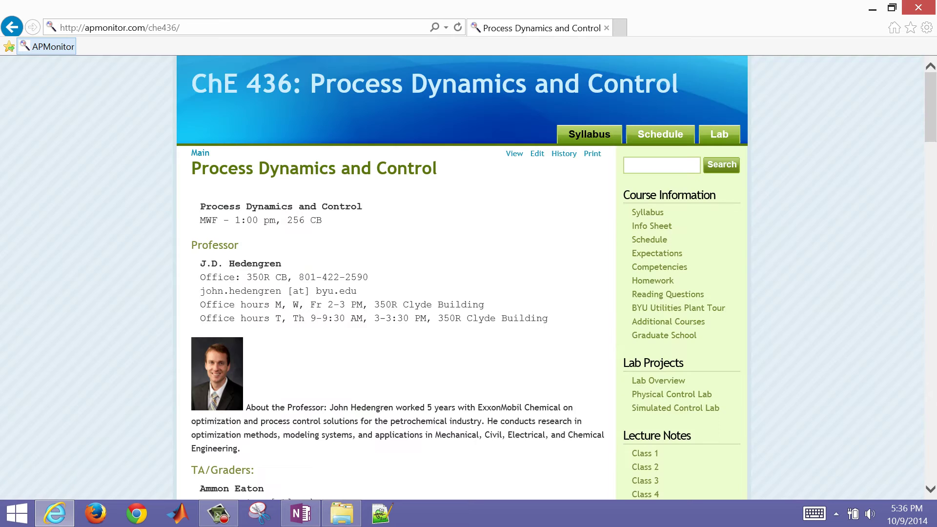
{"action": "scroll", "coordinate": [702, 425], "scroll_direction": "up", "scroll_amount": 7, "text": "ctrl"}
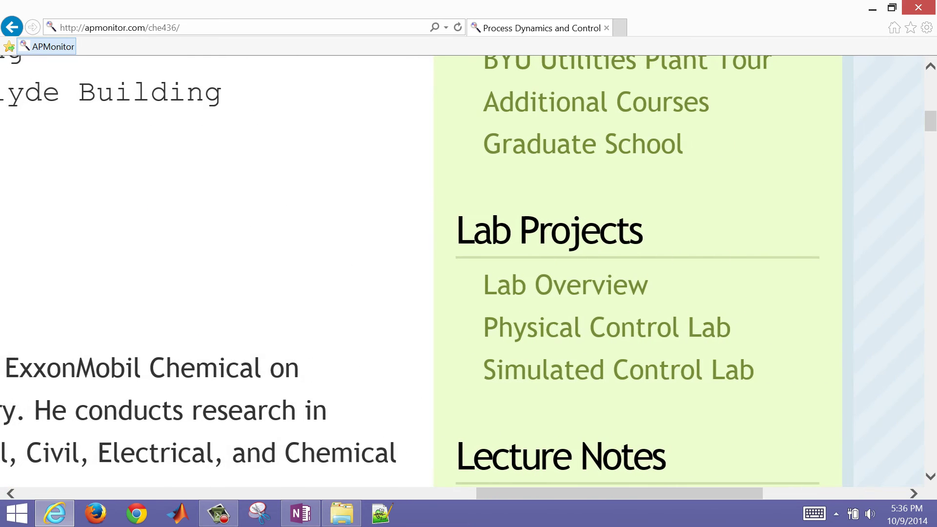
{"action": "left_click", "coordinate": [483, 326]}
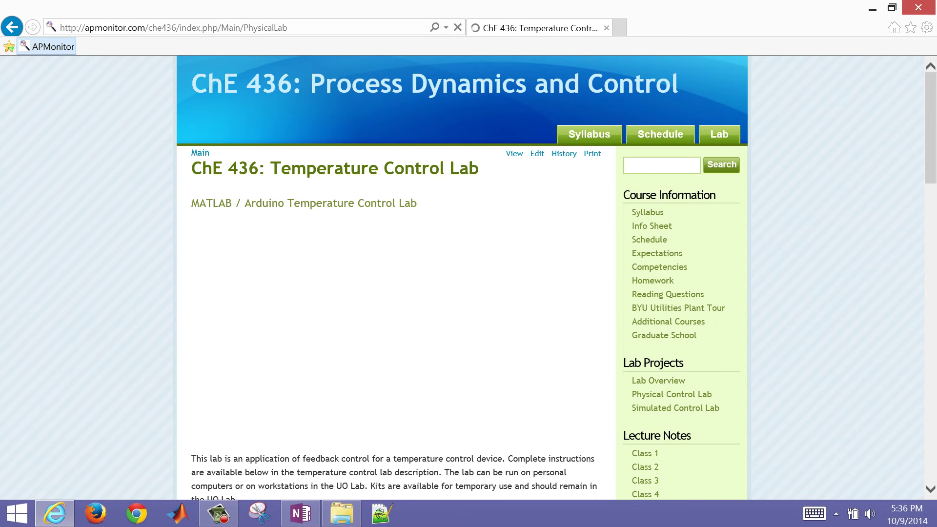
{"action": "scroll", "coordinate": [395, 278], "scroll_direction": "down", "scroll_amount": 5}
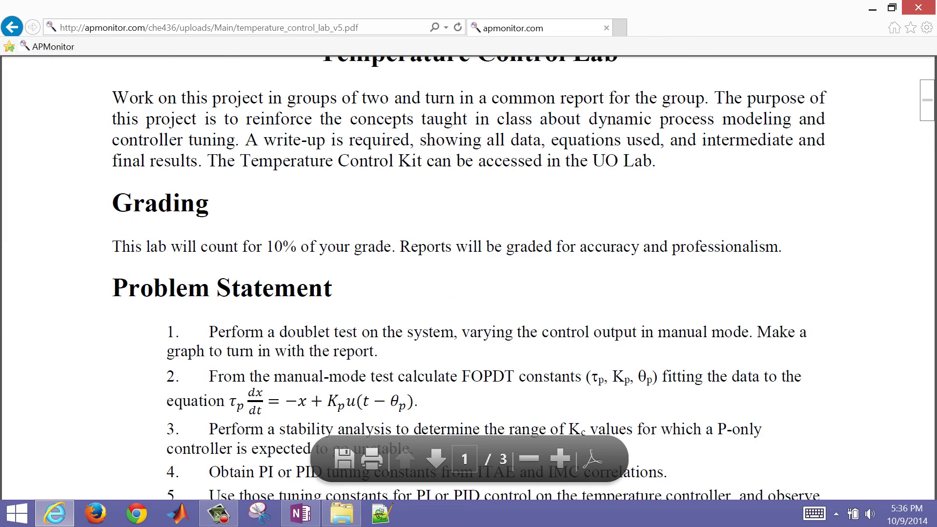
{"action": "scroll", "coordinate": [523, 278], "scroll_direction": "down", "scroll_amount": 2}
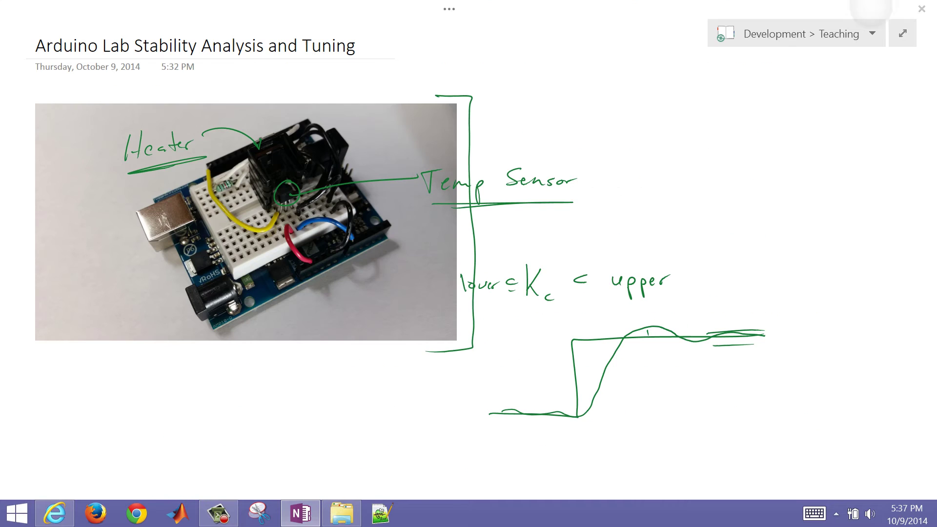
Scroll to the PDF's Problem Statement, then minimize the browser to return to OneNote
{"action": "left_click", "coordinate": [872, 8]}
Draw a feedback loop with summing junction, PID and Process boxes, labelled 'P-only'
{"action": "scroll", "coordinate": [692, 394], "scroll_direction": "down", "scroll_amount": 2}
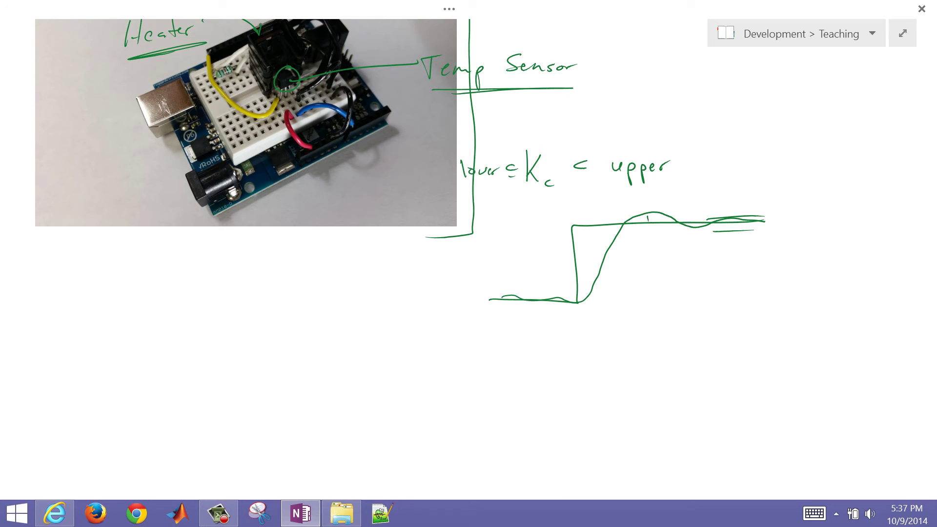
{"action": "mouse_move", "coordinate": [143, 359]}
{"action": "left_mouse_down"}
{"action": "mouse_move", "coordinate": [200, 341]}
{"action": "mouse_move", "coordinate": [206, 364]}
{"action": "left_mouse_up"}
{"action": "mouse_move", "coordinate": [208, 351]}
{"action": "left_mouse_down"}
{"action": "mouse_move", "coordinate": [194, 364]}
{"action": "mouse_move", "coordinate": [239, 360]}
{"action": "left_mouse_up"}
{"action": "mouse_move", "coordinate": [242, 344]}
{"action": "left_mouse_down"}
{"action": "mouse_move", "coordinate": [270, 375]}
{"action": "mouse_move", "coordinate": [263, 341]}
{"action": "mouse_move", "coordinate": [242, 345]}
{"action": "left_mouse_up"}
{"action": "left_click_drag", "start_coordinate": [248, 352], "coordinate": [251, 359]}
{"action": "mouse_move", "coordinate": [259, 353]}
{"action": "left_mouse_down"}
{"action": "mouse_move", "coordinate": [260, 364]}
{"action": "mouse_move", "coordinate": [266, 351]}
{"action": "left_mouse_up"}
{"action": "mouse_move", "coordinate": [267, 353]}
{"action": "left_mouse_down"}
{"action": "mouse_move", "coordinate": [309, 359]}
{"action": "mouse_move", "coordinate": [320, 350]}
{"action": "mouse_move", "coordinate": [320, 374]}
{"action": "mouse_move", "coordinate": [382, 377]}
{"action": "mouse_move", "coordinate": [337, 340]}
{"action": "mouse_move", "coordinate": [352, 313]}
{"action": "mouse_move", "coordinate": [328, 361]}
{"action": "left_mouse_up"}
{"action": "left_click_drag", "start_coordinate": [336, 364], "coordinate": [348, 366]}
{"action": "left_click_drag", "start_coordinate": [350, 363], "coordinate": [363, 364]}
{"action": "mouse_move", "coordinate": [366, 360]}
{"action": "left_mouse_down"}
{"action": "mouse_move", "coordinate": [370, 367]}
{"action": "mouse_move", "coordinate": [485, 360]}
{"action": "mouse_move", "coordinate": [441, 408]}
{"action": "mouse_move", "coordinate": [352, 418]}
{"action": "mouse_move", "coordinate": [205, 383]}
{"action": "left_mouse_up"}
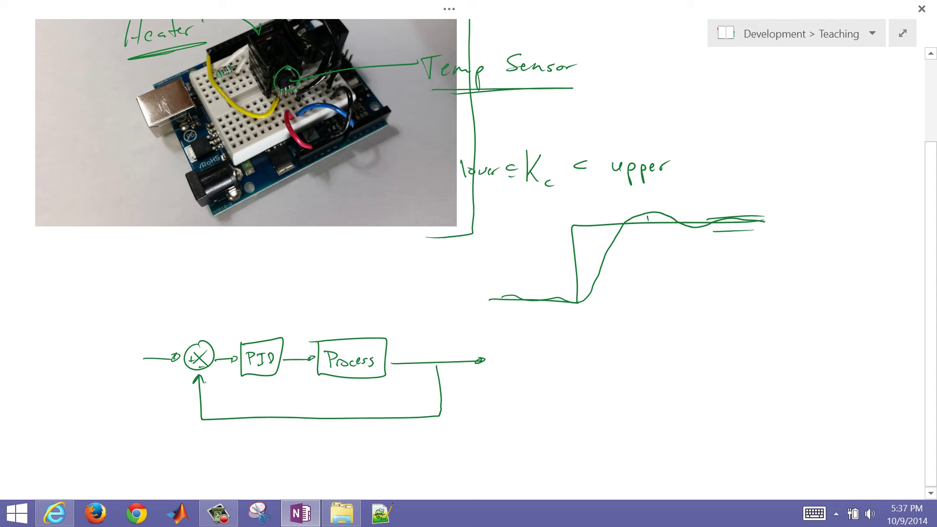
{"action": "mouse_move", "coordinate": [239, 298]}
{"action": "left_mouse_down"}
{"action": "mouse_move", "coordinate": [259, 330]}
{"action": "mouse_move", "coordinate": [267, 317]}
{"action": "left_mouse_up"}
{"action": "left_click_drag", "start_coordinate": [195, 279], "coordinate": [198, 290]}
{"action": "mouse_move", "coordinate": [210, 287]}
{"action": "left_mouse_down"}
{"action": "mouse_move", "coordinate": [251, 274]}
{"action": "mouse_move", "coordinate": [249, 288]}
{"action": "left_mouse_up"}
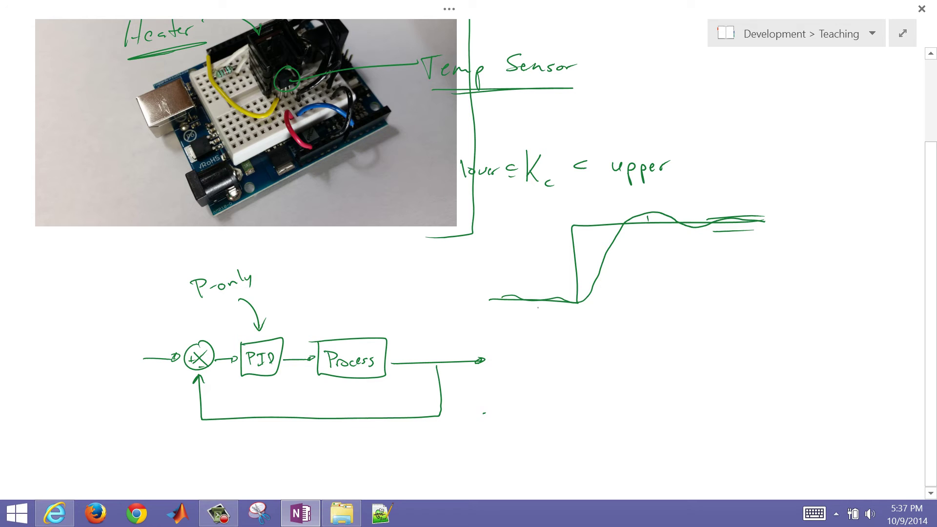
Tag the first curve 'Ideal response' and sketch an oscillating second step response below
{"action": "mouse_move", "coordinate": [630, 314]}
{"action": "left_mouse_down"}
{"action": "mouse_move", "coordinate": [611, 288]}
{"action": "mouse_move", "coordinate": [648, 328]}
{"action": "mouse_move", "coordinate": [659, 326]}
{"action": "left_mouse_up"}
{"action": "left_click_drag", "start_coordinate": [666, 323], "coordinate": [738, 326]}
{"action": "left_click_drag", "start_coordinate": [749, 320], "coordinate": [822, 323]}
{"action": "mouse_move", "coordinate": [484, 415]}
{"action": "left_mouse_down"}
{"action": "mouse_move", "coordinate": [581, 408]}
{"action": "mouse_move", "coordinate": [674, 359]}
{"action": "mouse_move", "coordinate": [790, 356]}
{"action": "left_mouse_up"}
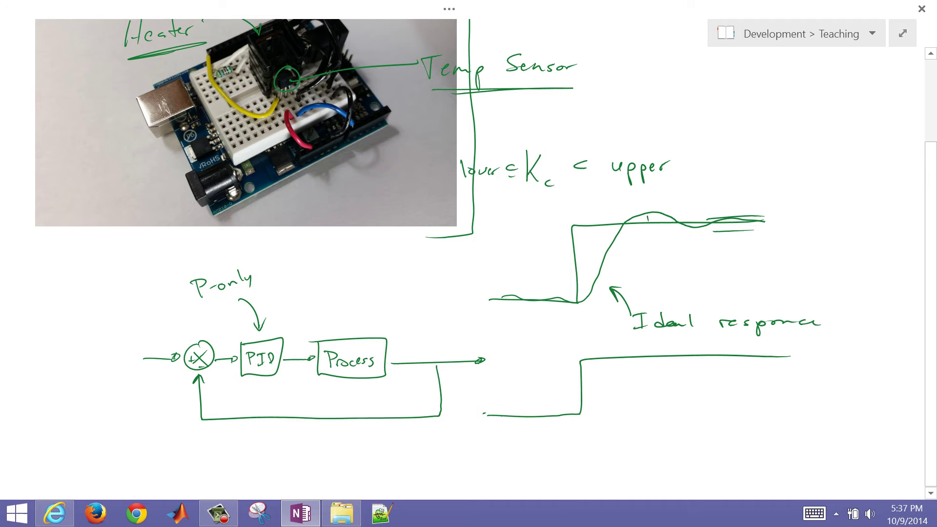
{"action": "mouse_move", "coordinate": [488, 416]}
{"action": "left_mouse_down"}
{"action": "mouse_move", "coordinate": [597, 411]}
{"action": "mouse_move", "coordinate": [626, 362]}
{"action": "mouse_move", "coordinate": [640, 386]}
{"action": "mouse_move", "coordinate": [656, 369]}
{"action": "mouse_move", "coordinate": [667, 379]}
{"action": "mouse_move", "coordinate": [807, 378]}
{"action": "left_mouse_up"}
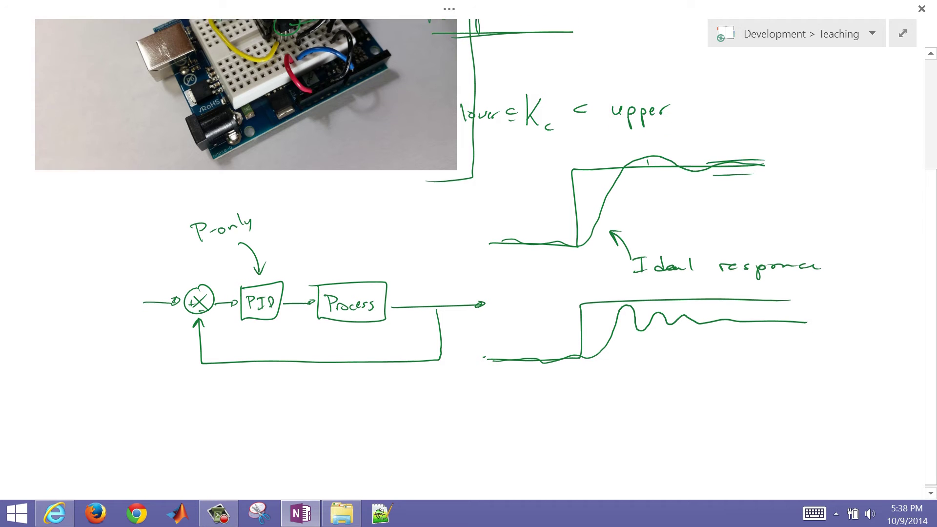
Sketch two more step responses: one sustained oscillation and one growing oscillation
{"action": "scroll", "coordinate": [489, 368], "scroll_direction": "down", "scroll_amount": 3}
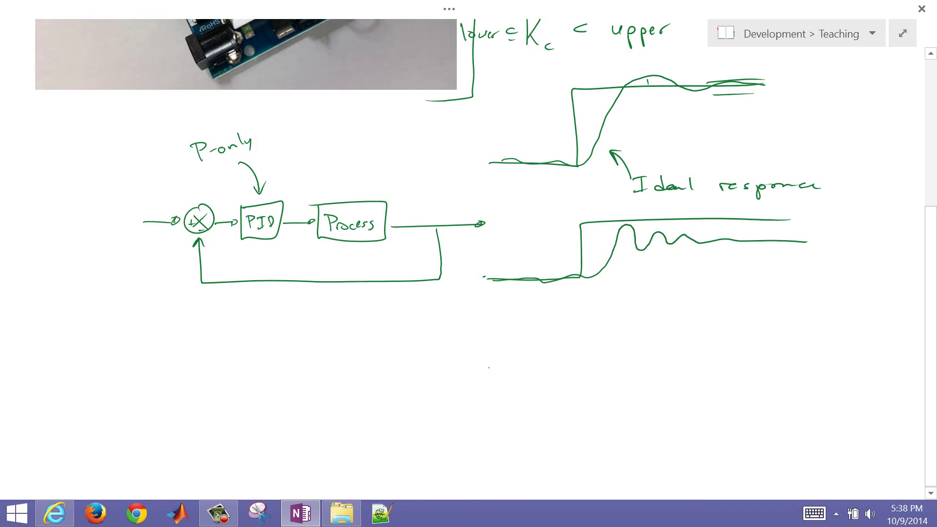
{"action": "mouse_move", "coordinate": [486, 368]}
{"action": "left_mouse_down"}
{"action": "mouse_move", "coordinate": [576, 366]}
{"action": "mouse_move", "coordinate": [582, 319]}
{"action": "mouse_move", "coordinate": [817, 319]}
{"action": "left_mouse_up"}
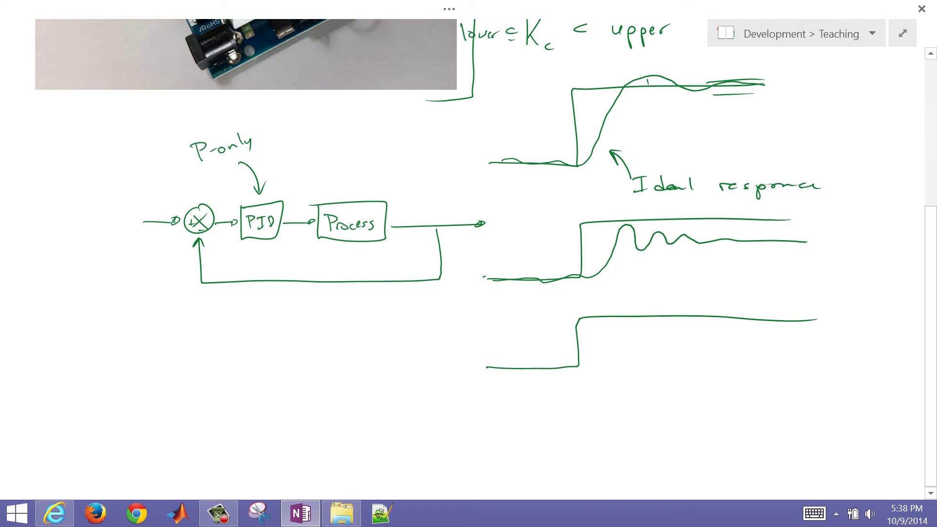
{"action": "mouse_move", "coordinate": [495, 374]}
{"action": "left_mouse_down"}
{"action": "mouse_move", "coordinate": [591, 365]}
{"action": "mouse_move", "coordinate": [605, 359]}
{"action": "mouse_move", "coordinate": [627, 315]}
{"action": "mouse_move", "coordinate": [638, 312]}
{"action": "mouse_move", "coordinate": [650, 336]}
{"action": "mouse_move", "coordinate": [675, 314]}
{"action": "mouse_move", "coordinate": [689, 330]}
{"action": "mouse_move", "coordinate": [717, 310]}
{"action": "mouse_move", "coordinate": [744, 334]}
{"action": "mouse_move", "coordinate": [765, 314]}
{"action": "mouse_move", "coordinate": [779, 337]}
{"action": "mouse_move", "coordinate": [793, 313]}
{"action": "left_mouse_up"}
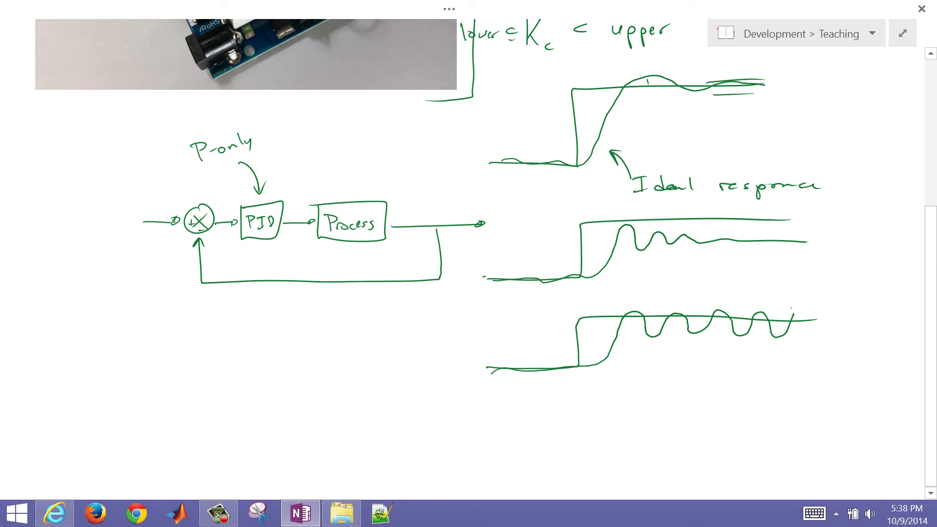
{"action": "mouse_move", "coordinate": [487, 456]}
{"action": "left_mouse_down"}
{"action": "mouse_move", "coordinate": [579, 453]}
{"action": "mouse_move", "coordinate": [584, 401]}
{"action": "mouse_move", "coordinate": [847, 402]}
{"action": "left_mouse_up"}
{"action": "mouse_move", "coordinate": [498, 460]}
{"action": "left_mouse_down"}
{"action": "mouse_move", "coordinate": [578, 455]}
{"action": "mouse_move", "coordinate": [598, 444]}
{"action": "mouse_move", "coordinate": [614, 403]}
{"action": "mouse_move", "coordinate": [632, 396]}
{"action": "mouse_move", "coordinate": [642, 425]}
{"action": "mouse_move", "coordinate": [654, 389]}
{"action": "mouse_move", "coordinate": [675, 380]}
{"action": "mouse_move", "coordinate": [674, 444]}
{"action": "mouse_move", "coordinate": [696, 435]}
{"action": "mouse_move", "coordinate": [713, 378]}
{"action": "mouse_move", "coordinate": [733, 390]}
{"action": "mouse_move", "coordinate": [742, 454]}
{"action": "mouse_move", "coordinate": [779, 374]}
{"action": "mouse_move", "coordinate": [836, 396]}
{"action": "left_mouse_up"}
Label the curves 'Unstable', 'Stability Limit' and 'Stable'
{"action": "left_click_drag", "start_coordinate": [843, 389], "coordinate": [857, 395]}
{"action": "left_click_drag", "start_coordinate": [850, 390], "coordinate": [889, 396]}
{"action": "mouse_move", "coordinate": [775, 291]}
{"action": "left_mouse_down"}
{"action": "mouse_move", "coordinate": [761, 305]}
{"action": "mouse_move", "coordinate": [781, 306]}
{"action": "left_mouse_up"}
{"action": "left_click_drag", "start_coordinate": [775, 299], "coordinate": [797, 306]}
{"action": "mouse_move", "coordinate": [801, 291]}
{"action": "left_mouse_down"}
{"action": "mouse_move", "coordinate": [838, 313]}
{"action": "mouse_move", "coordinate": [851, 294]}
{"action": "mouse_move", "coordinate": [887, 307]}
{"action": "left_mouse_up"}
{"action": "left_click_drag", "start_coordinate": [881, 300], "coordinate": [893, 298]}
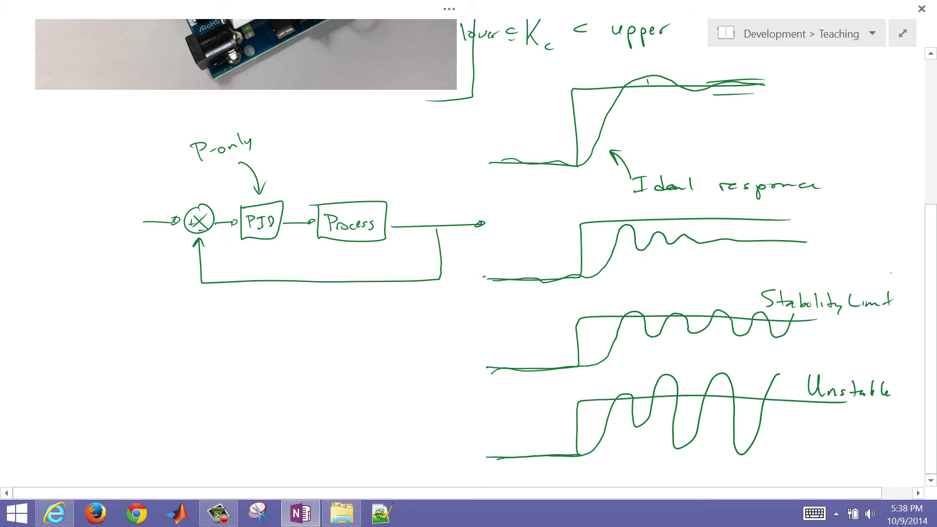
{"action": "mouse_move", "coordinate": [814, 216]}
{"action": "left_mouse_down"}
{"action": "mouse_move", "coordinate": [803, 231]}
{"action": "mouse_move", "coordinate": [819, 231]}
{"action": "left_mouse_up"}
{"action": "left_click_drag", "start_coordinate": [816, 223], "coordinate": [826, 222]}
{"action": "left_click_drag", "start_coordinate": [825, 229], "coordinate": [866, 227]}
Write 'K↑' with a downward arrow beside the curves and circle the block diagram
{"action": "left_click_drag", "start_coordinate": [438, 326], "coordinate": [437, 355]}
{"action": "mouse_move", "coordinate": [456, 330]}
{"action": "left_mouse_down"}
{"action": "mouse_move", "coordinate": [443, 346]}
{"action": "mouse_move", "coordinate": [455, 354]}
{"action": "left_mouse_up"}
{"action": "mouse_move", "coordinate": [467, 355]}
{"action": "left_mouse_down"}
{"action": "mouse_move", "coordinate": [467, 329]}
{"action": "mouse_move", "coordinate": [473, 341]}
{"action": "left_mouse_up"}
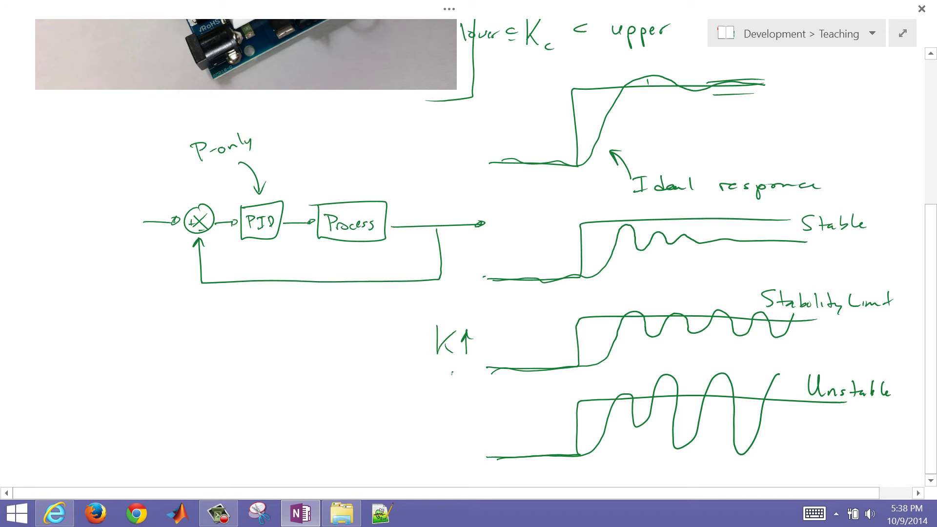
{"action": "left_click_drag", "start_coordinate": [453, 372], "coordinate": [453, 424]}
{"action": "left_click_drag", "start_coordinate": [448, 413], "coordinate": [459, 414]}
{"action": "mouse_move", "coordinate": [128, 164]}
{"action": "left_mouse_down"}
{"action": "mouse_move", "coordinate": [532, 173]}
{"action": "mouse_move", "coordinate": [423, 289]}
{"action": "mouse_move", "coordinate": [113, 201]}
{"action": "mouse_move", "coordinate": [129, 176]}
{"action": "left_mouse_up"}
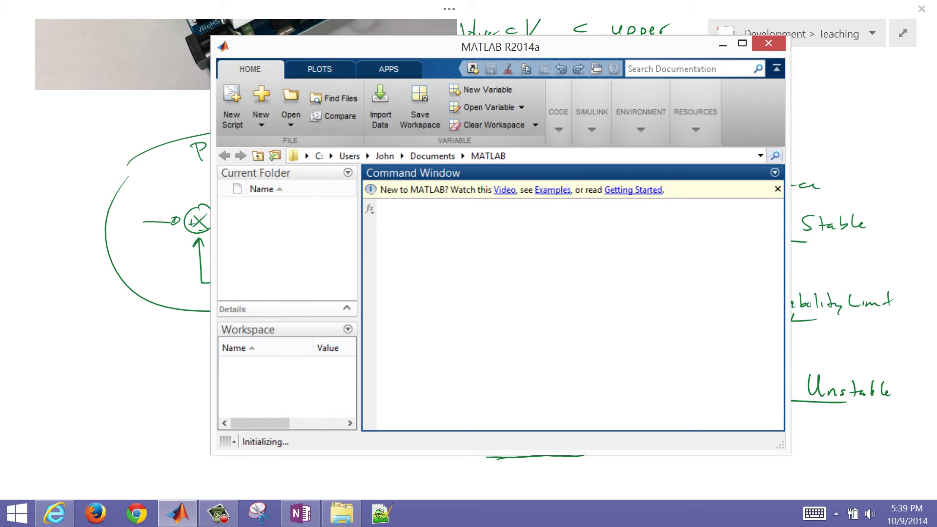
Run 'simulink' at the MATLAB command prompt to launch the Library Browser
{"action": "type", "text": "simu"}
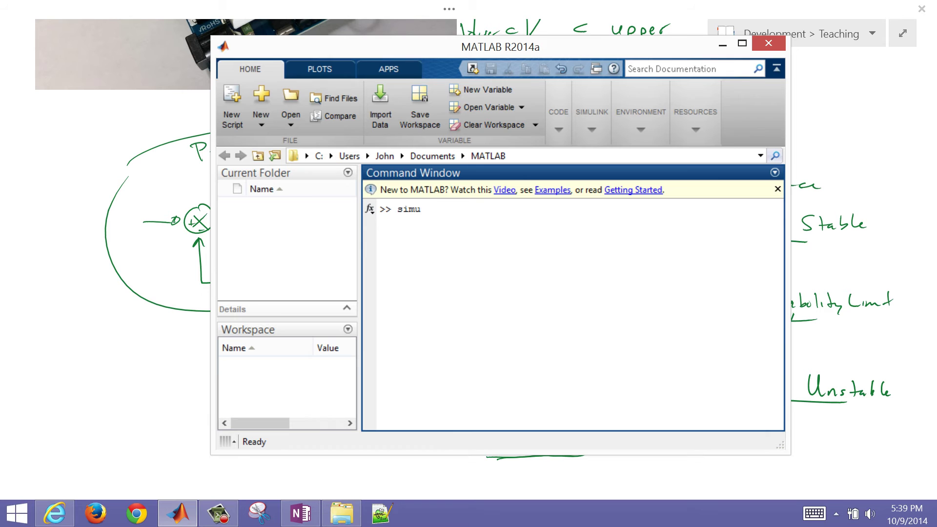
{"action": "type", "text": "link"}
{"action": "key", "text": "Return"}
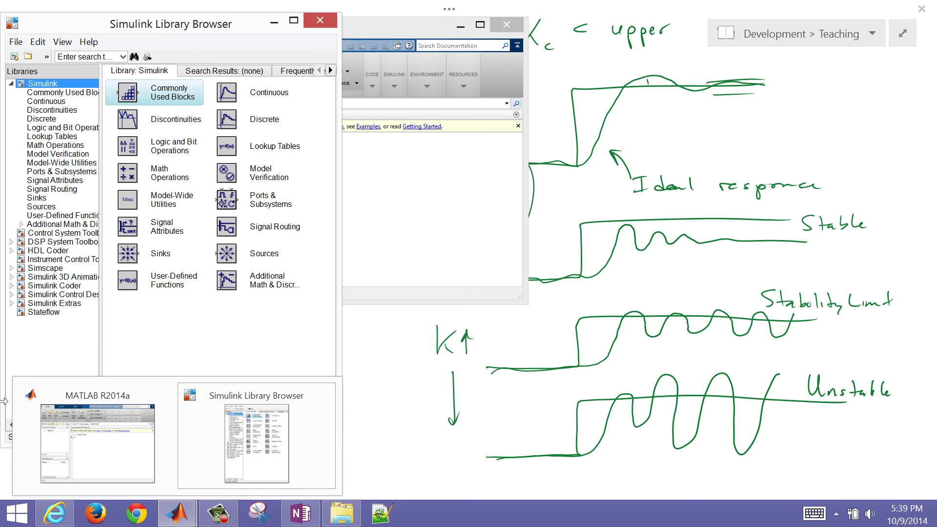
Create a new blank model, then move and enlarge its window
{"action": "left_click", "coordinate": [14, 57]}
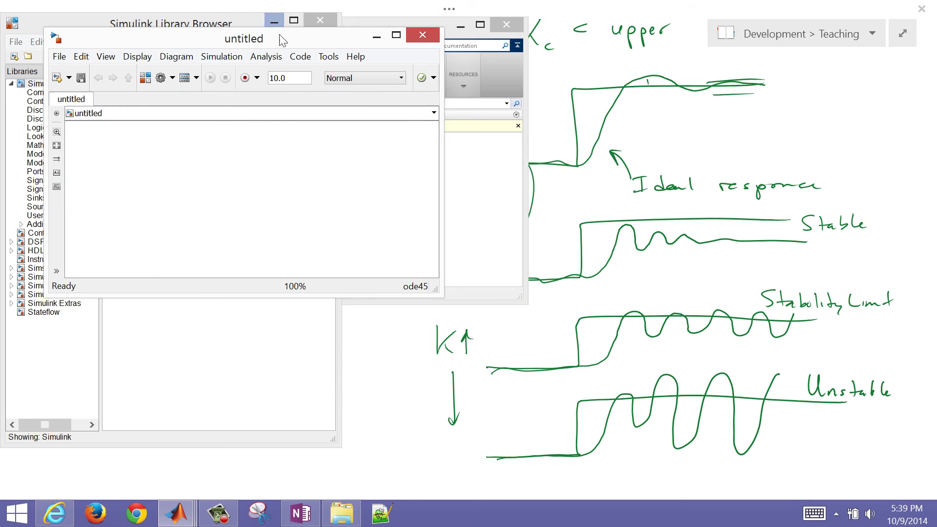
{"action": "left_click_drag", "start_coordinate": [281, 43], "coordinate": [581, 22]}
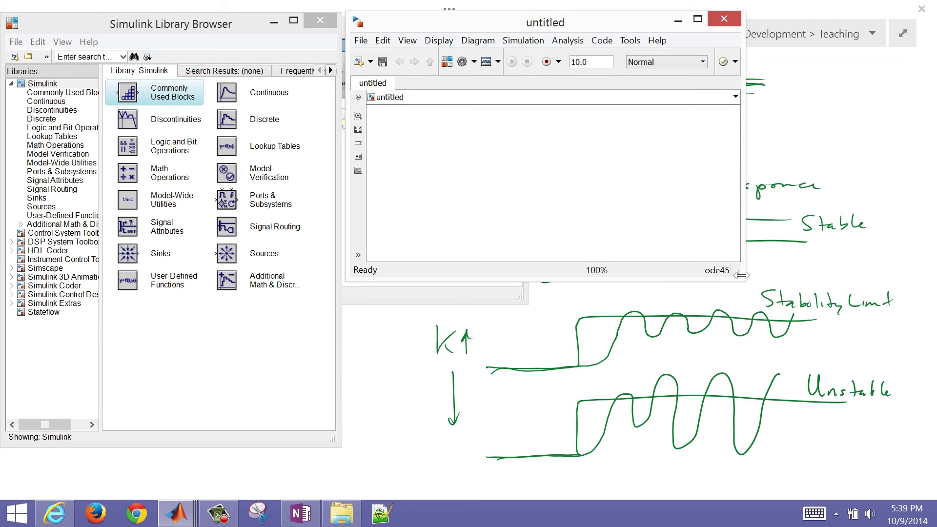
{"action": "left_click_drag", "start_coordinate": [742, 281], "coordinate": [915, 449]}
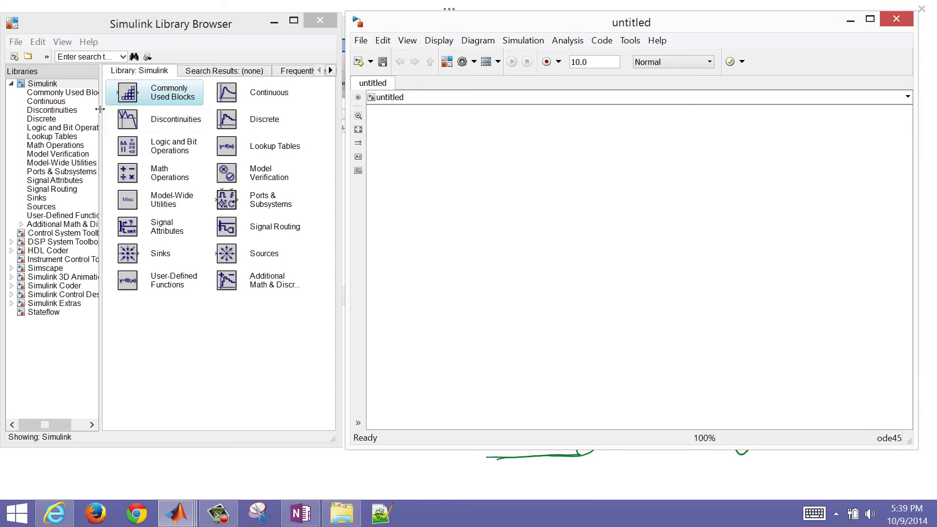
Search the library for 'step' and drag a Step block into the model
{"action": "left_click", "coordinate": [77, 56]}
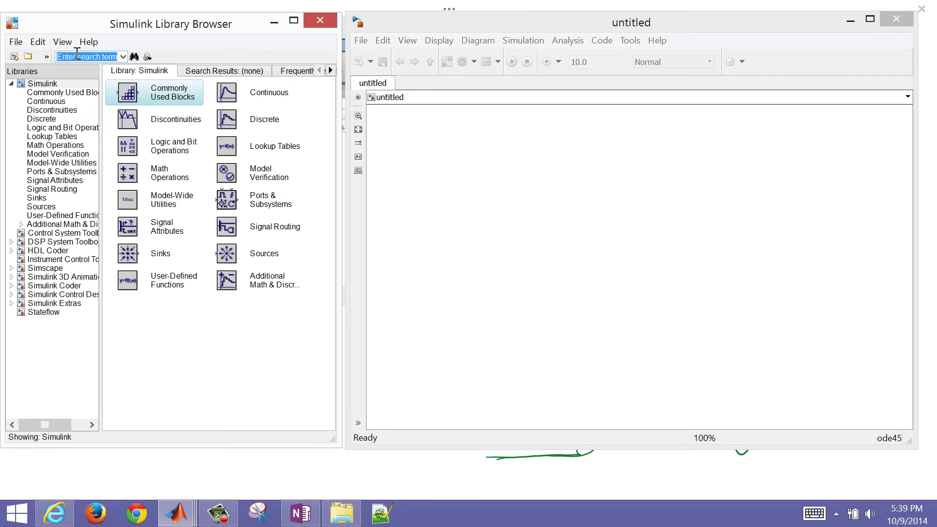
{"action": "type", "text": "step"}
{"action": "key", "text": "Return"}
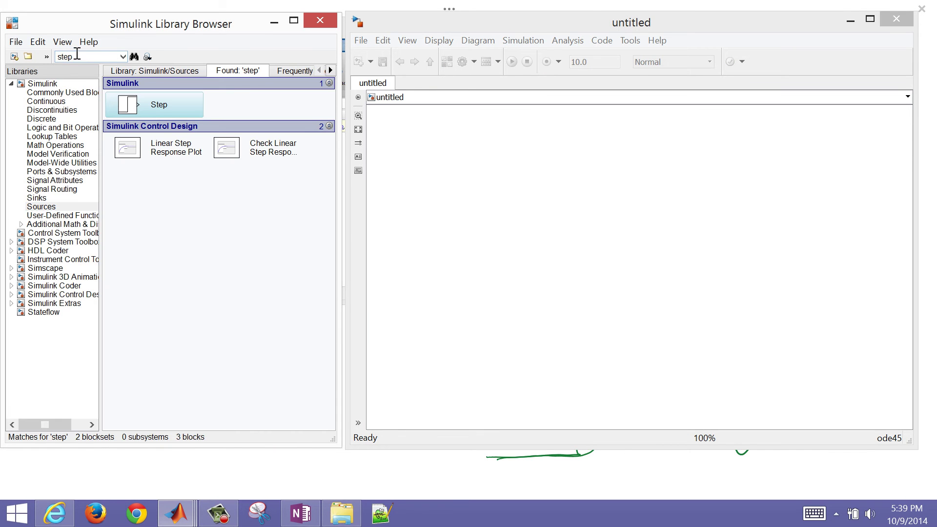
{"action": "left_click_drag", "start_coordinate": [123, 110], "coordinate": [427, 167]}
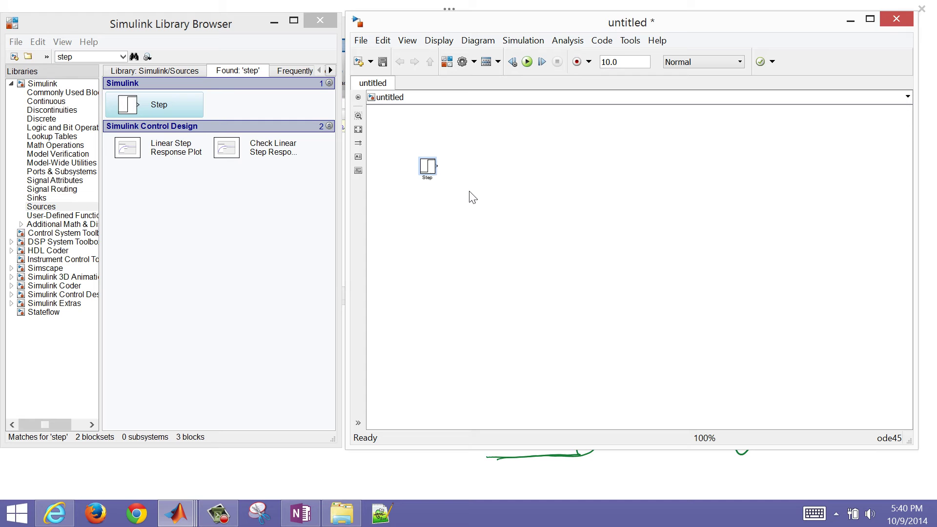
{"action": "left_click", "coordinate": [448, 220]}
{"action": "double_click", "coordinate": [94, 57]}
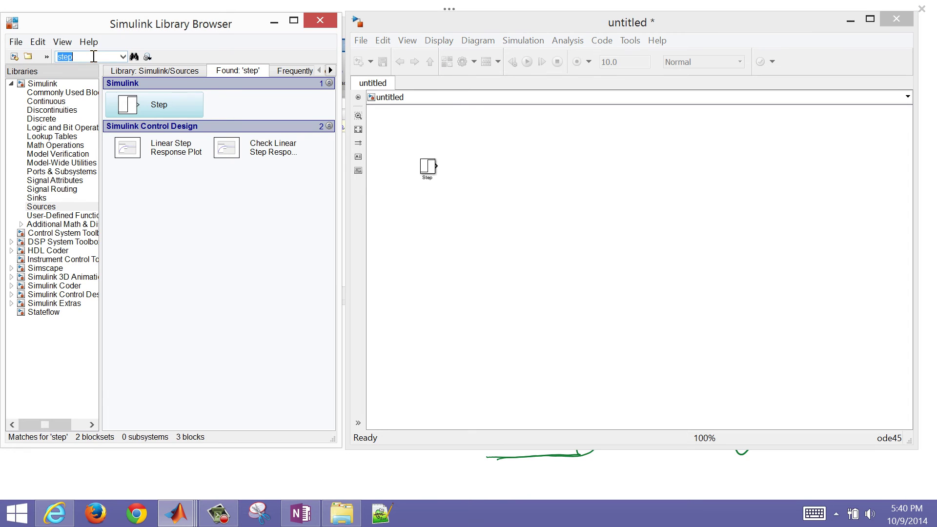
Search 'sum', place a Sum block beside the Step, and wire the Step output into it
{"action": "type", "text": "sum"}
{"action": "key", "text": "Return"}
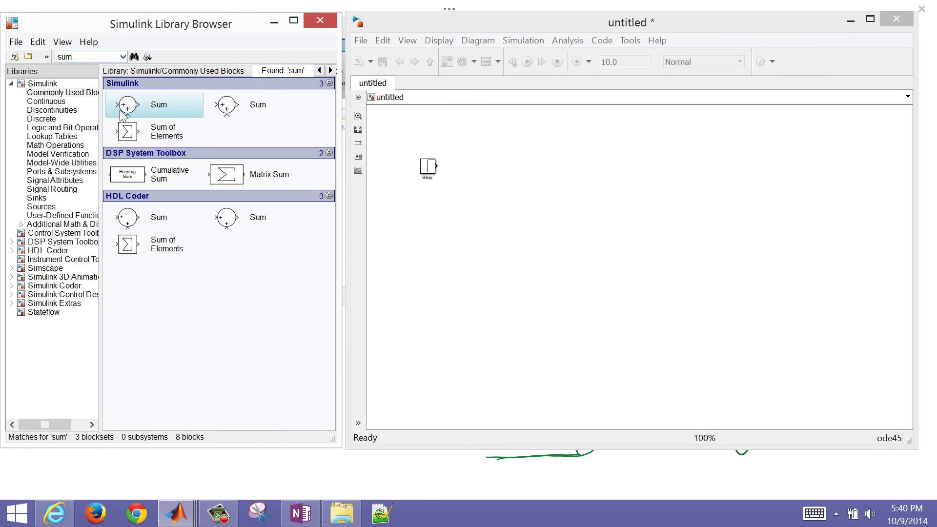
{"action": "left_click_drag", "start_coordinate": [129, 106], "coordinate": [466, 167]}
{"action": "scroll", "coordinate": [466, 168], "scroll_direction": "up", "scroll_amount": 5}
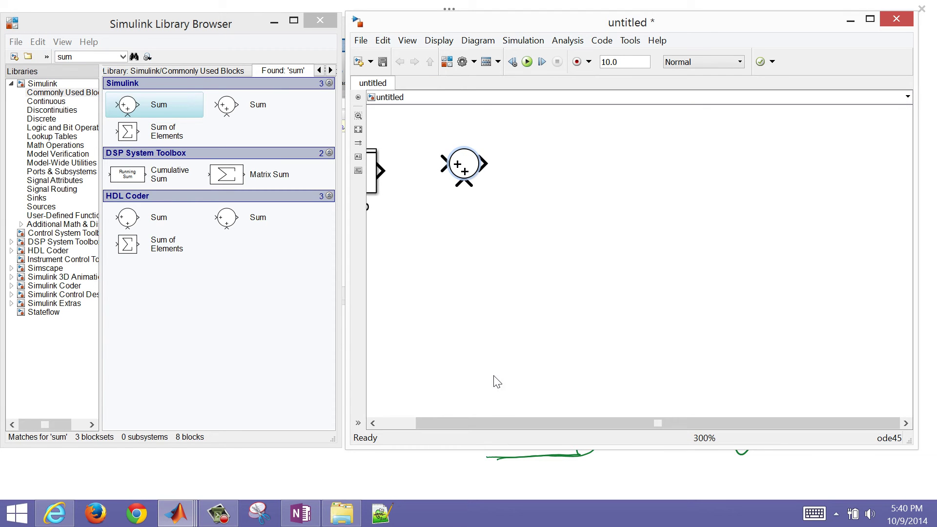
{"action": "left_click_drag", "start_coordinate": [491, 423], "coordinate": [444, 426]}
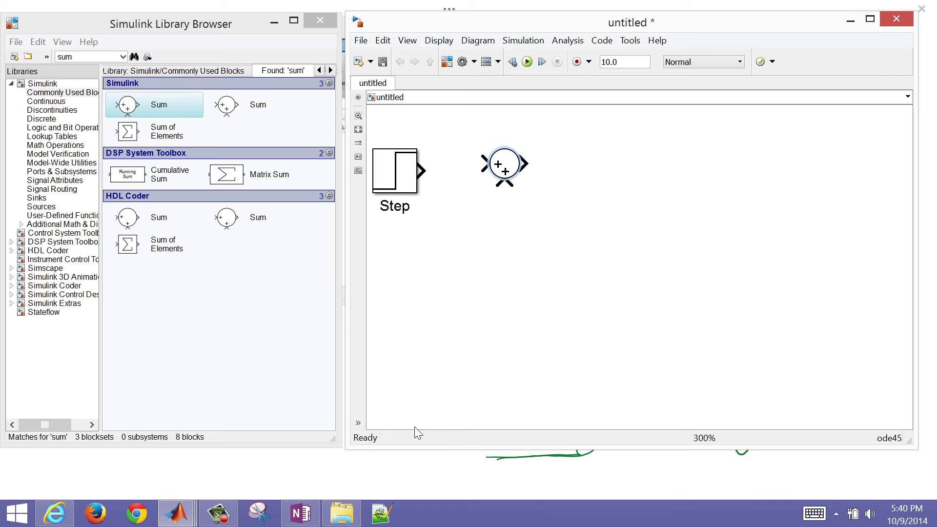
{"action": "left_click_drag", "start_coordinate": [419, 171], "coordinate": [494, 179]}
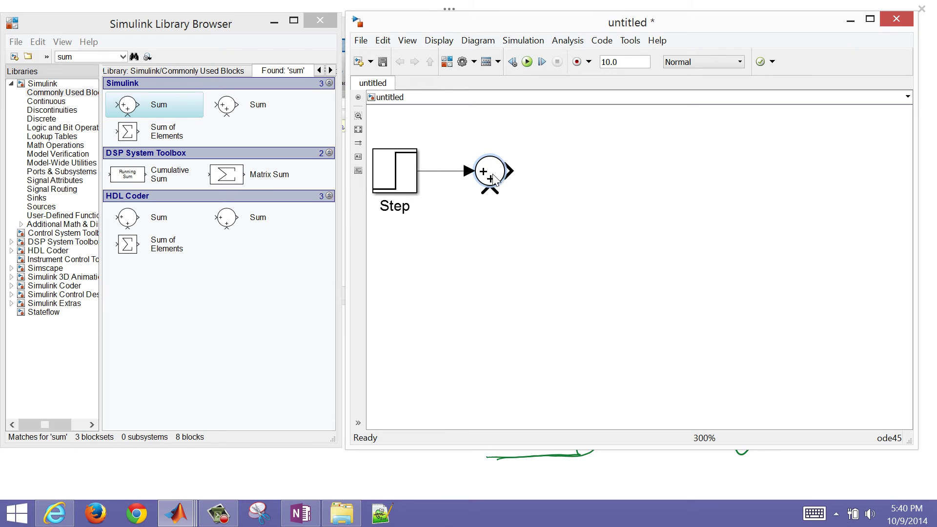
Change the Sum block's list of signs from |++ to |+-
{"action": "double_click", "coordinate": [494, 179]}
{"action": "double_click", "coordinate": [563, 202]}
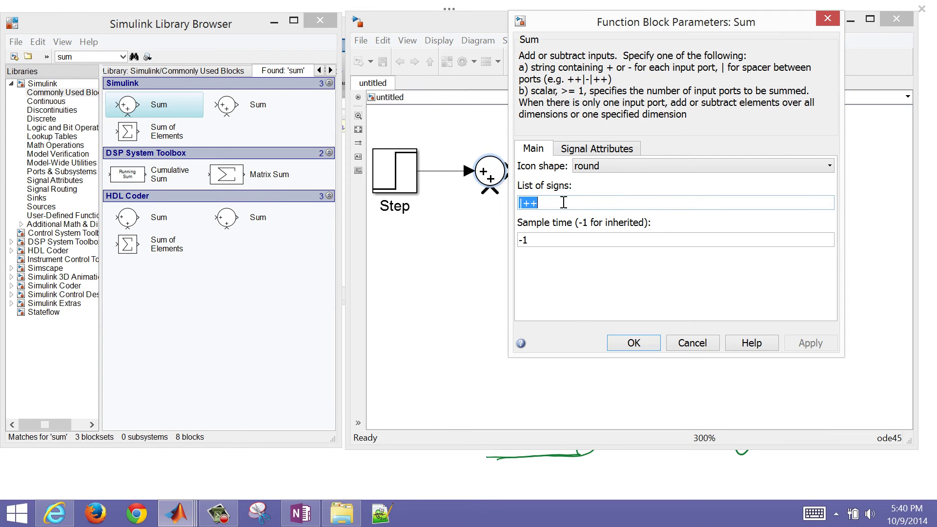
{"action": "left_click", "coordinate": [563, 202]}
{"action": "key", "text": "BackSpace"}
{"action": "type", "text": "-"}
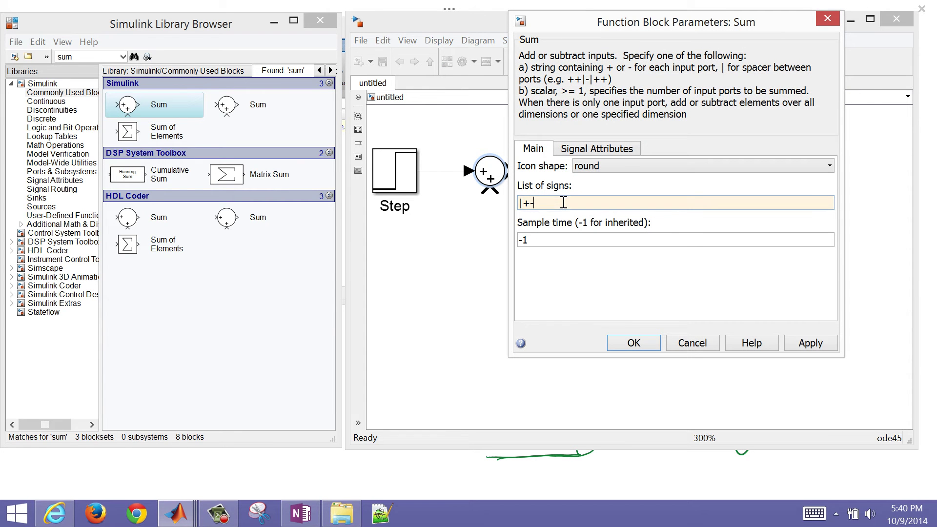
{"action": "key", "text": "Return"}
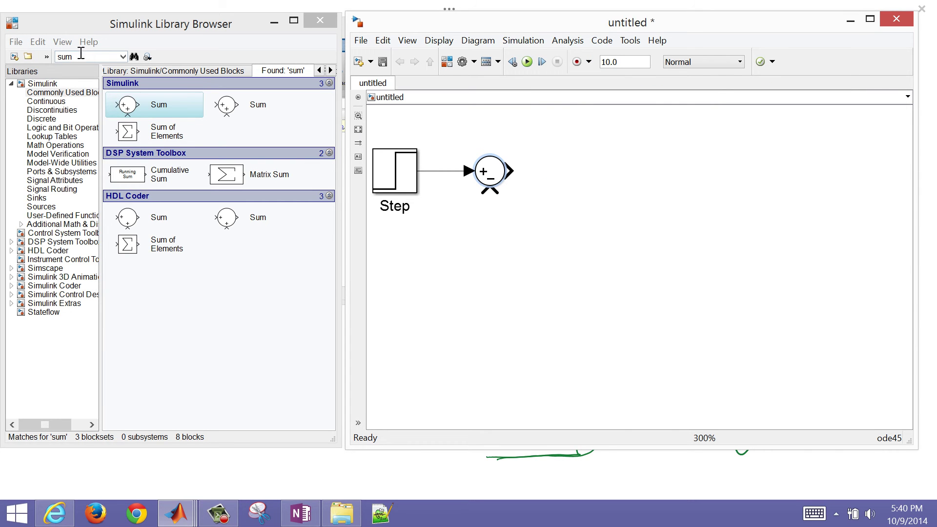
Search 'pid', place a PID Controller right of the Sum, and wire the Sum output into it
{"action": "left_click", "coordinate": [78, 57]}
{"action": "type", "text": "pid"}
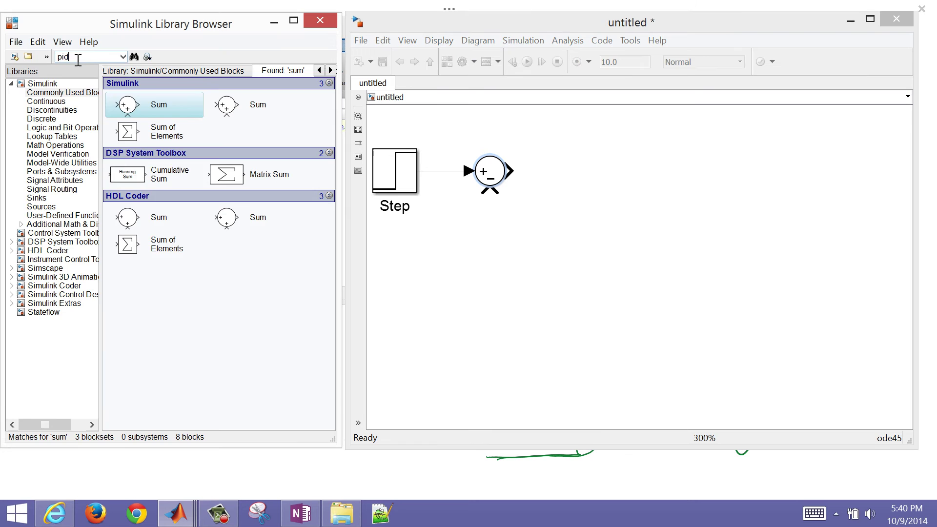
{"action": "key", "text": "Return"}
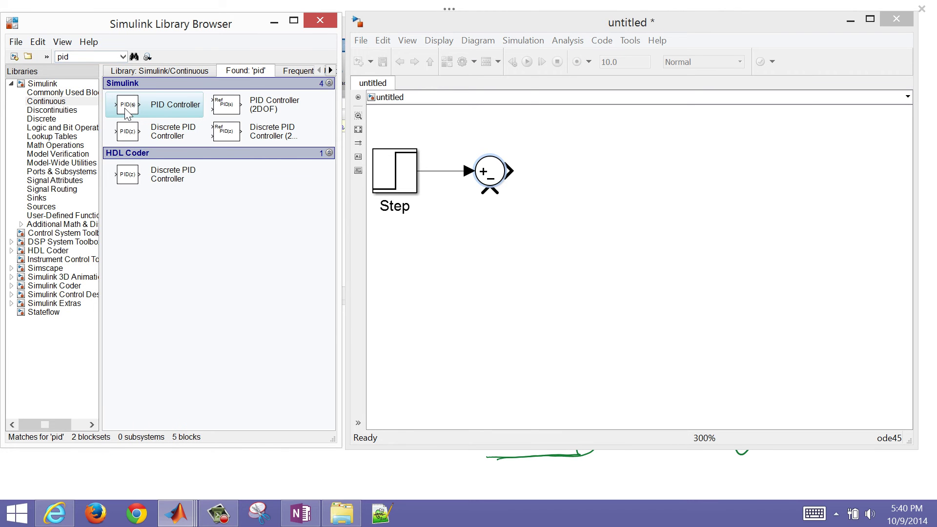
{"action": "left_click_drag", "start_coordinate": [128, 110], "coordinate": [575, 175]}
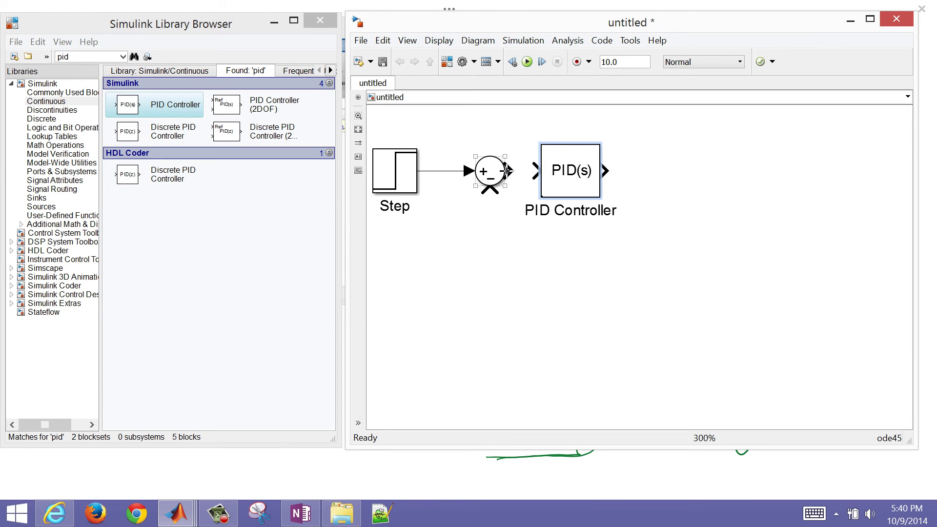
{"action": "left_click_drag", "start_coordinate": [507, 170], "coordinate": [550, 170]}
{"action": "left_click", "coordinate": [90, 57]}
Find a Transfer Fcn block in the library and place it after the PID Controller
{"action": "type", "text": "transfer"}
{"action": "key", "text": "Return"}
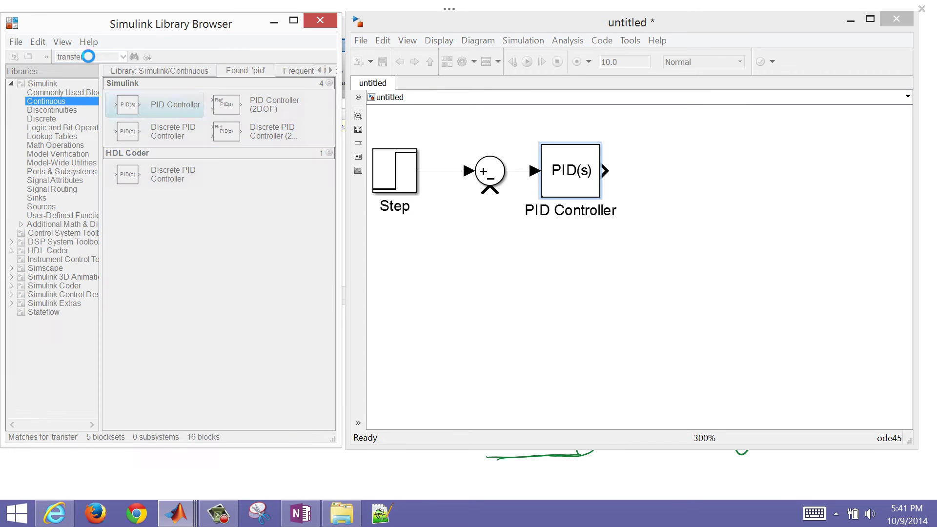
{"action": "left_click_drag", "start_coordinate": [130, 139], "coordinate": [693, 172]}
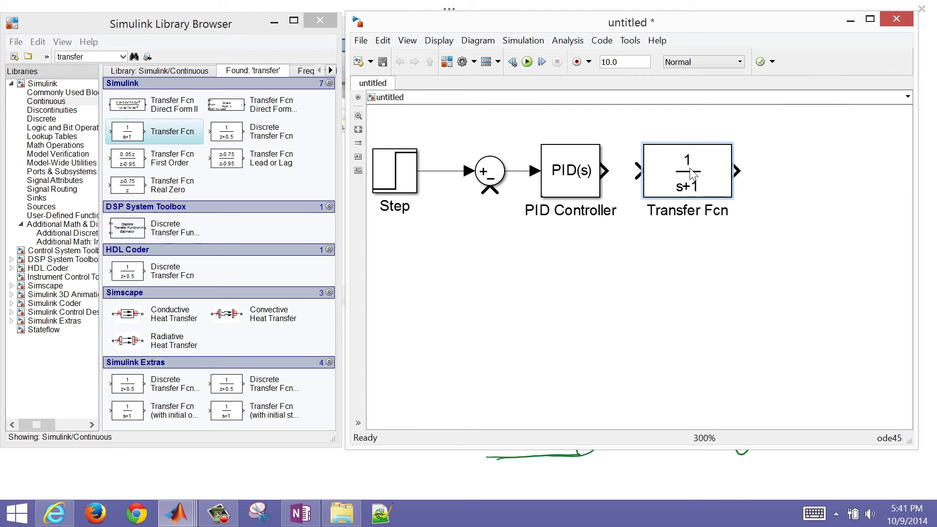
Set the Transfer Fcn to numerator [0.1], denominator [50 1], and wire the PID output into it
{"action": "double_click", "coordinate": [693, 173]}
{"action": "left_click", "coordinate": [483, 147]}
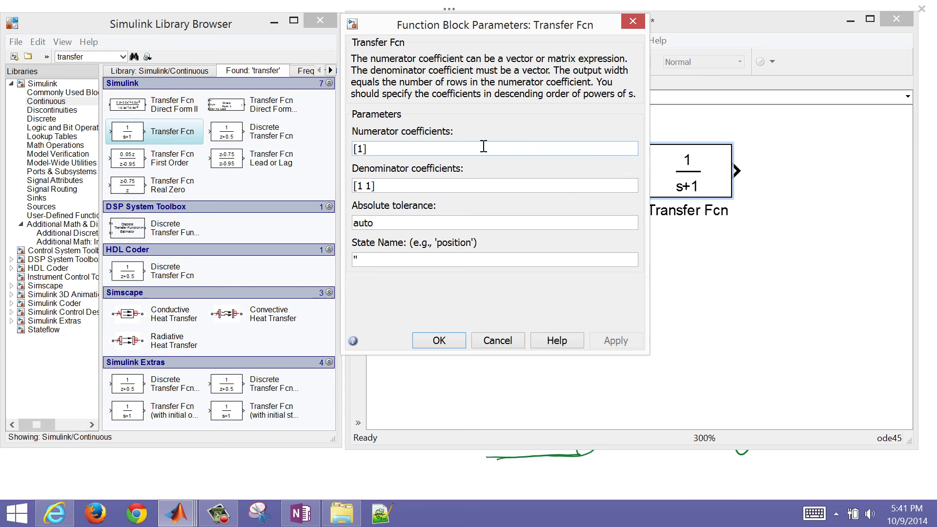
{"action": "key", "text": "BackSpace"}
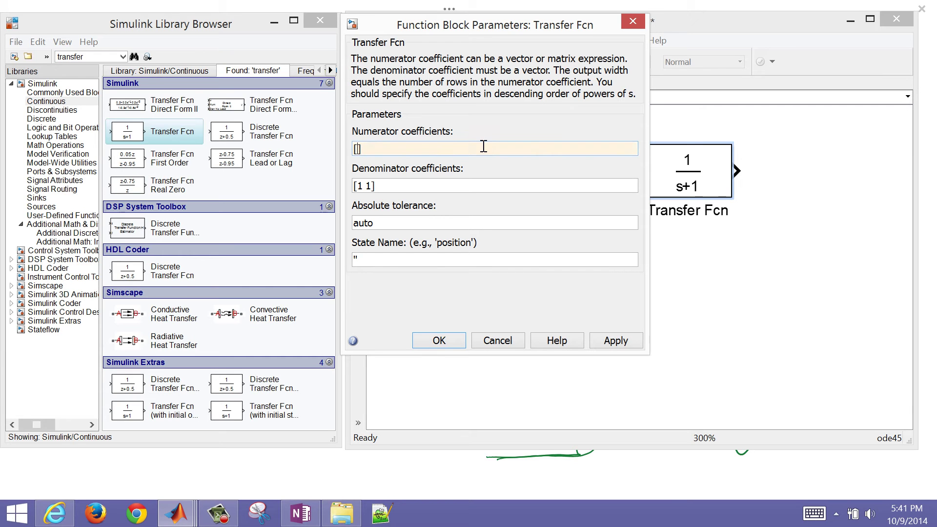
{"action": "type", "text": "0.1"}
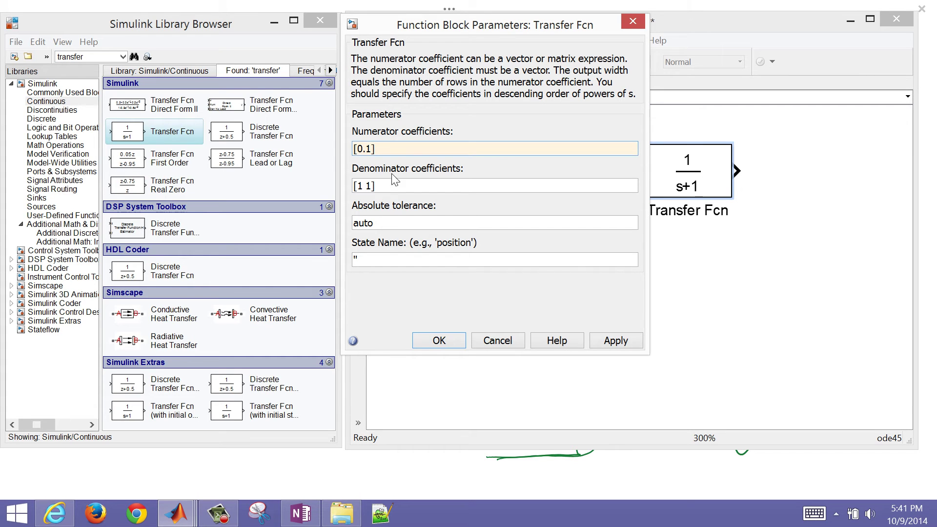
{"action": "triple_click", "coordinate": [361, 185]}
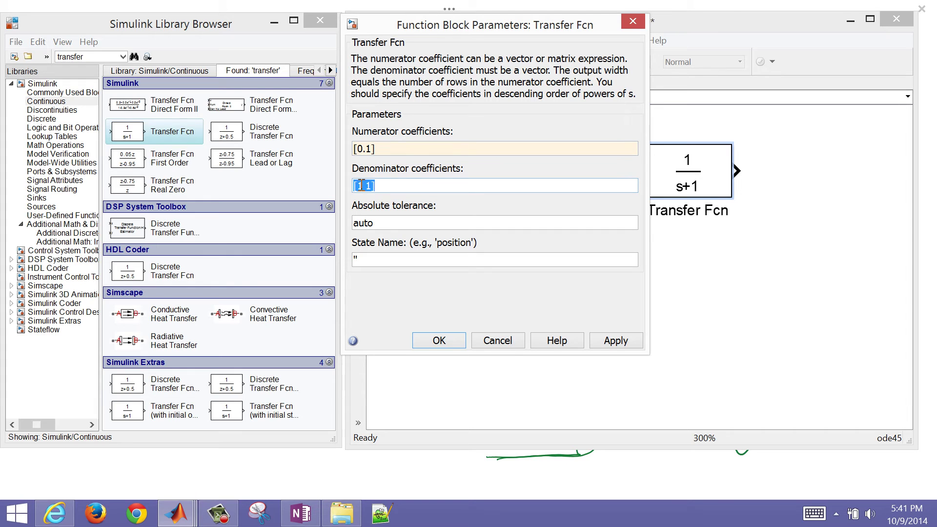
{"action": "left_click", "coordinate": [361, 186]}
{"action": "key", "text": "BackSpace"}
{"action": "type", "text": "50"}
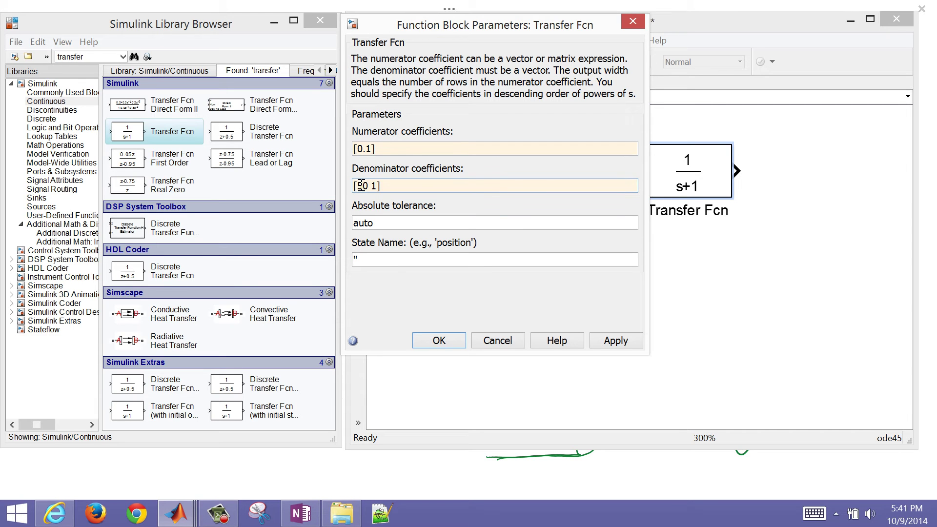
{"action": "key", "text": "Return"}
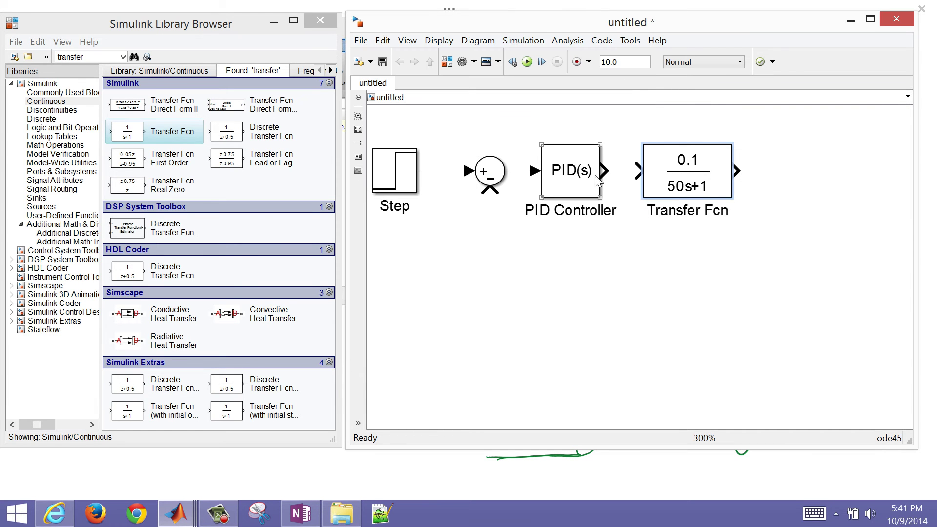
{"action": "left_click_drag", "start_coordinate": [604, 171], "coordinate": [646, 176]}
Place a Transport Delay after the Transfer Fcn and set its time delay to 10
{"action": "double_click", "coordinate": [94, 54]}
{"action": "type", "text": "d"}
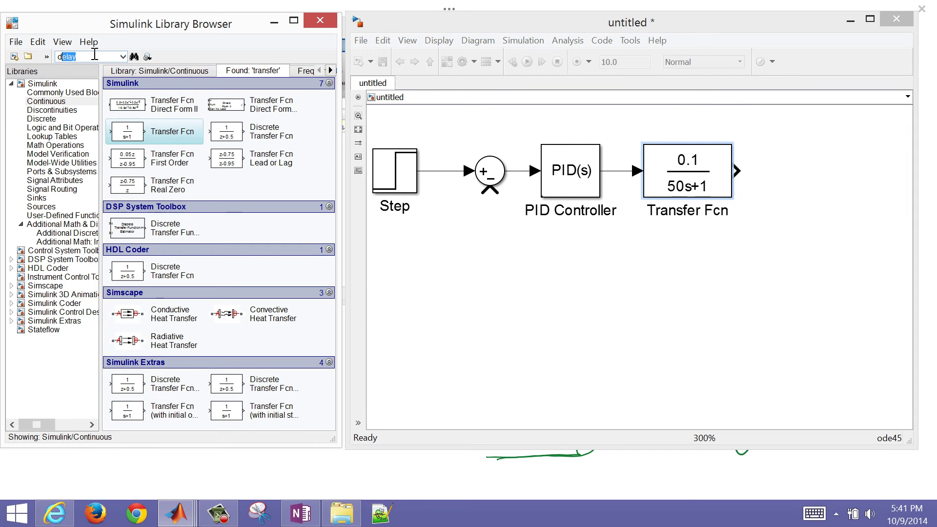
{"action": "type", "text": "elay"}
{"action": "key", "text": "Return"}
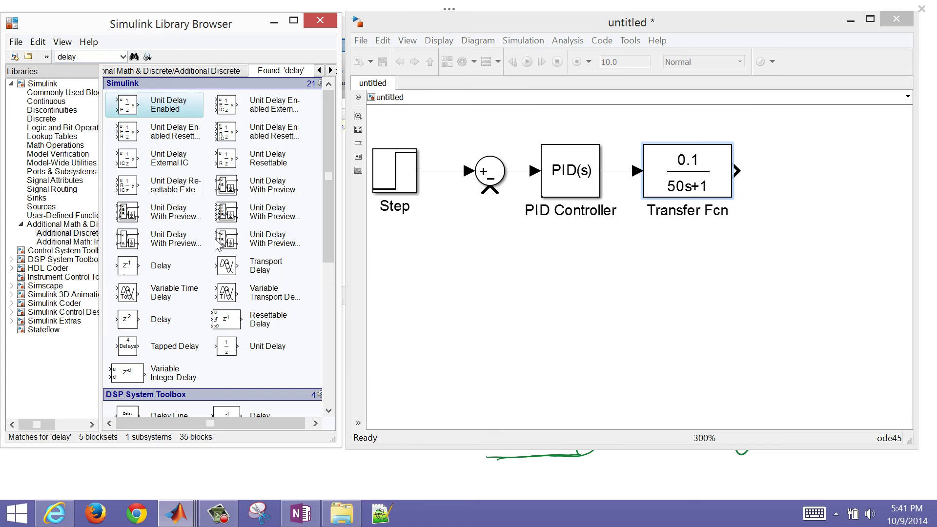
{"action": "left_click_drag", "start_coordinate": [229, 269], "coordinate": [756, 171]}
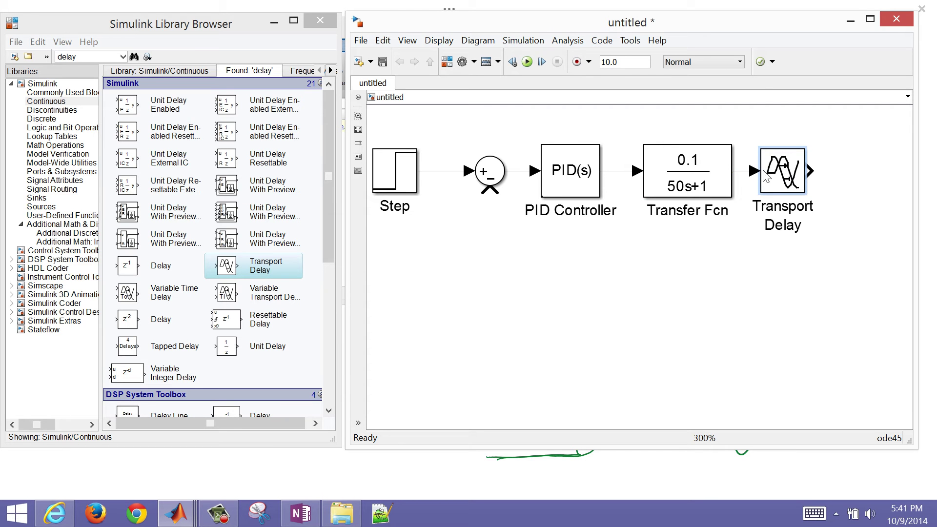
{"action": "double_click", "coordinate": [798, 176]}
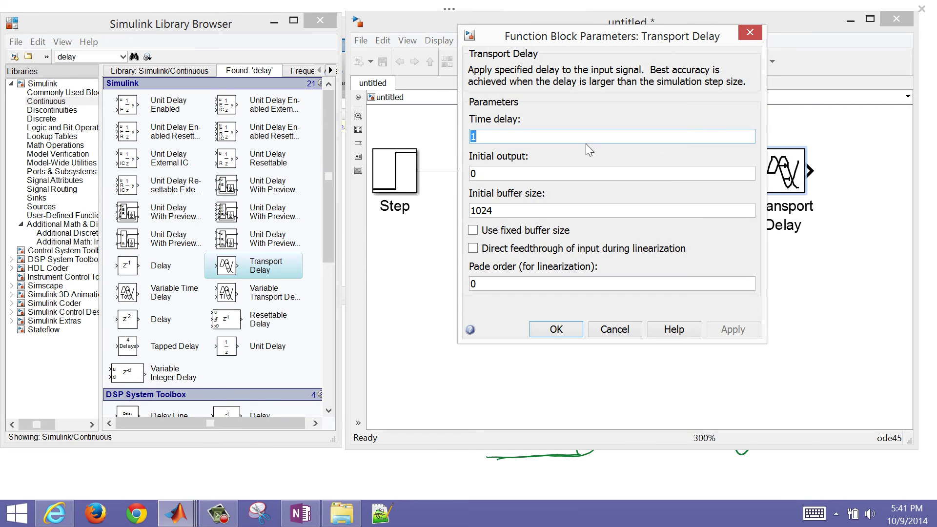
{"action": "left_click", "coordinate": [585, 143]}
{"action": "type", "text": "0"}
{"action": "key", "text": "Return"}
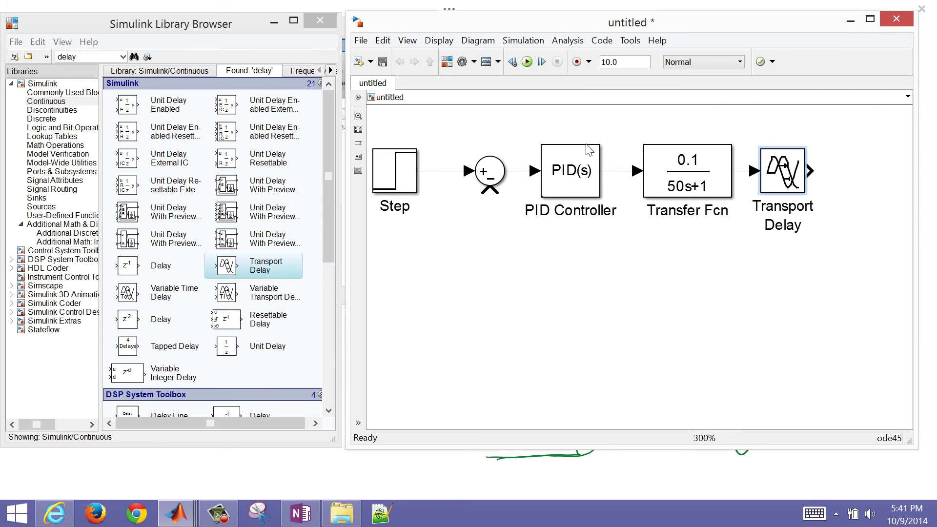
Place a Scope block right of the Transport Delay and start a line from the delay's output
{"action": "left_click", "coordinate": [99, 56]}
{"action": "type", "text": "s"}
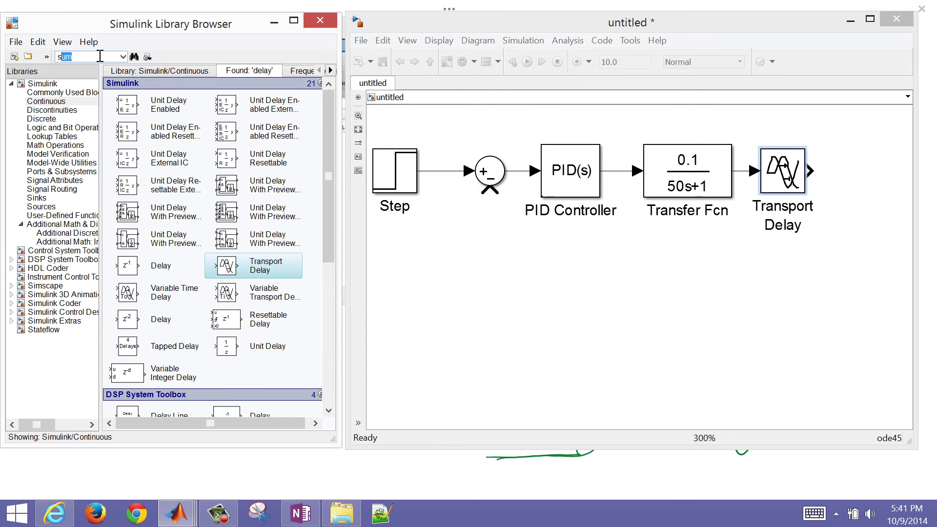
{"action": "type", "text": "cope"}
{"action": "key", "text": "Return"}
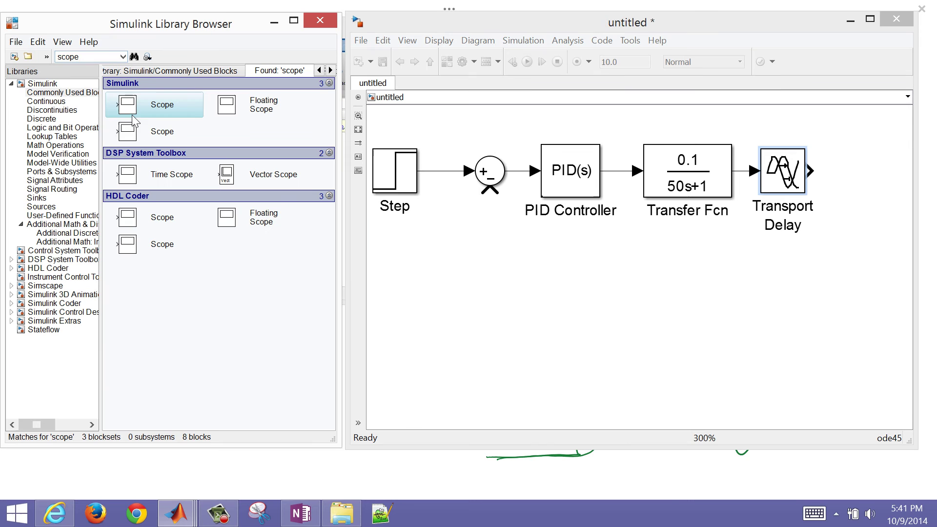
{"action": "left_click_drag", "start_coordinate": [129, 108], "coordinate": [877, 172]}
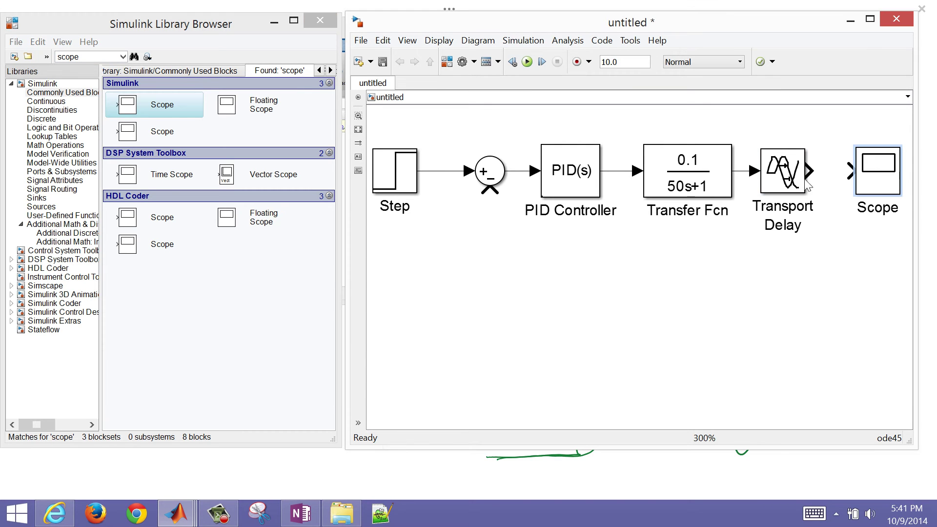
{"action": "mouse_move", "coordinate": [811, 170]}
{"action": "left_mouse_down"}
{"action": "mouse_move", "coordinate": [849, 171]}
{"action": "mouse_move", "coordinate": [816, 178]}
{"action": "left_mouse_up"}
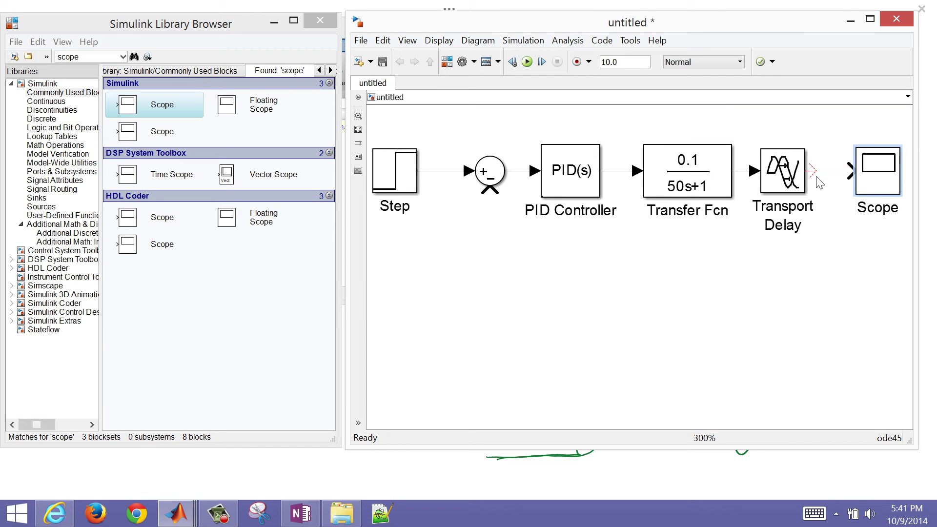
Insert a Mux block between the Transport Delay and the Scope
{"action": "left_click", "coordinate": [97, 57]}
{"action": "type", "text": "mux"}
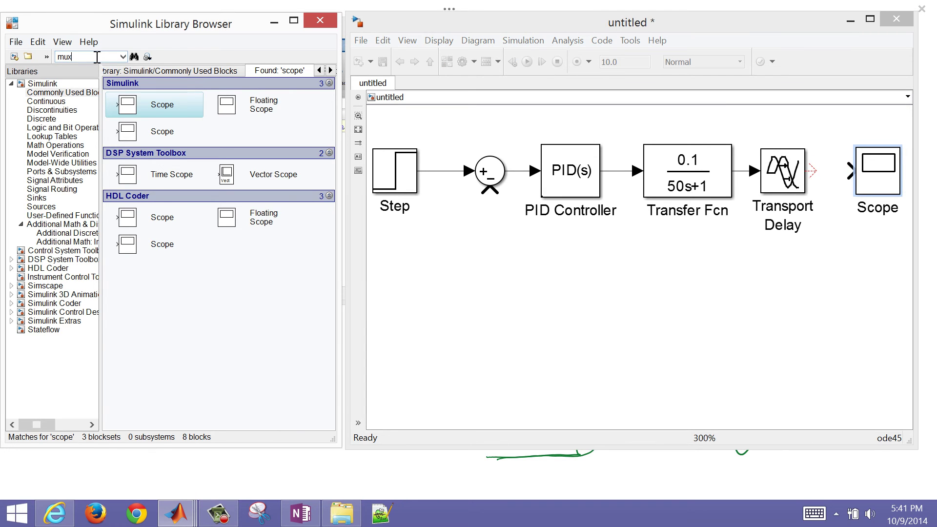
{"action": "key", "text": "Return"}
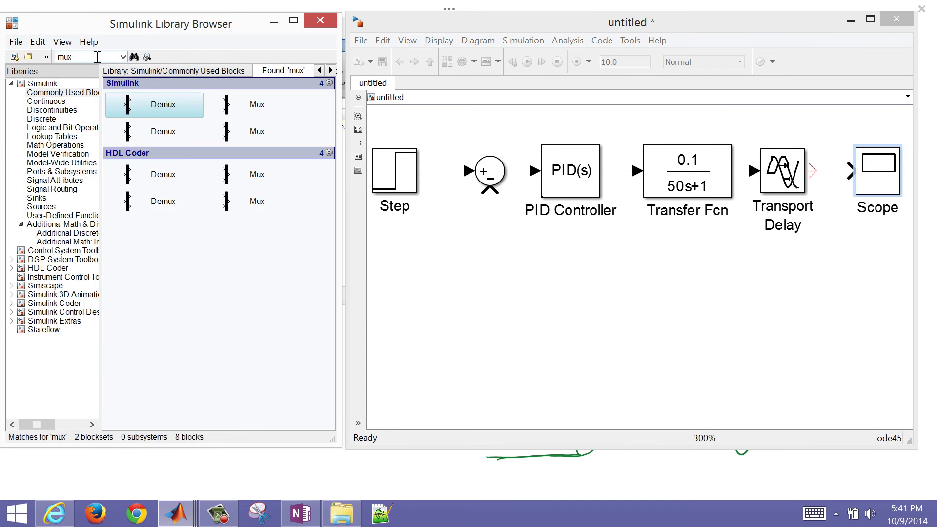
{"action": "left_click", "coordinate": [227, 112]}
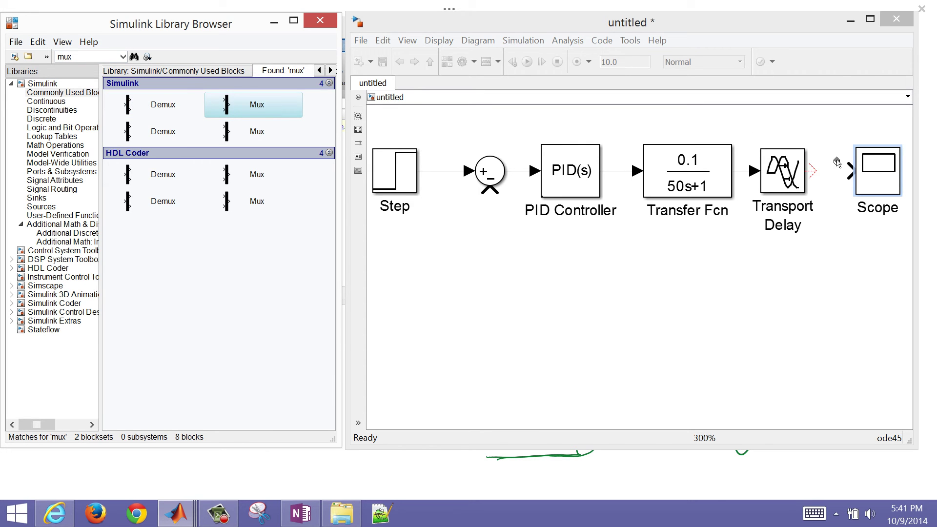
{"action": "mouse_move", "coordinate": [837, 163]}
{"action": "left_mouse_down"}
{"action": "mouse_move", "coordinate": [814, 172]}
{"action": "mouse_move", "coordinate": [839, 171]}
{"action": "left_mouse_up"}
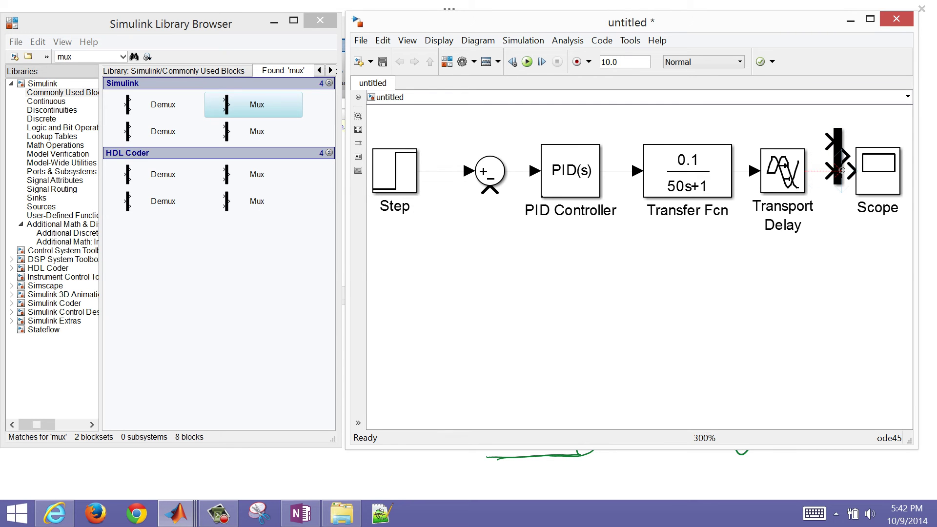
Connect the Transport Delay output to the Mux's lower input
{"action": "left_click", "coordinate": [800, 189]}
{"action": "left_click", "coordinate": [838, 172]}
{"action": "left_click_drag", "start_coordinate": [839, 171], "coordinate": [838, 172]}
{"action": "left_click", "coordinate": [496, 146]}
Branch the Step signal to the Mux's top input and route the Mux output to the repositioned Scope
{"action": "left_click_drag", "start_coordinate": [440, 174], "coordinate": [445, 231]}
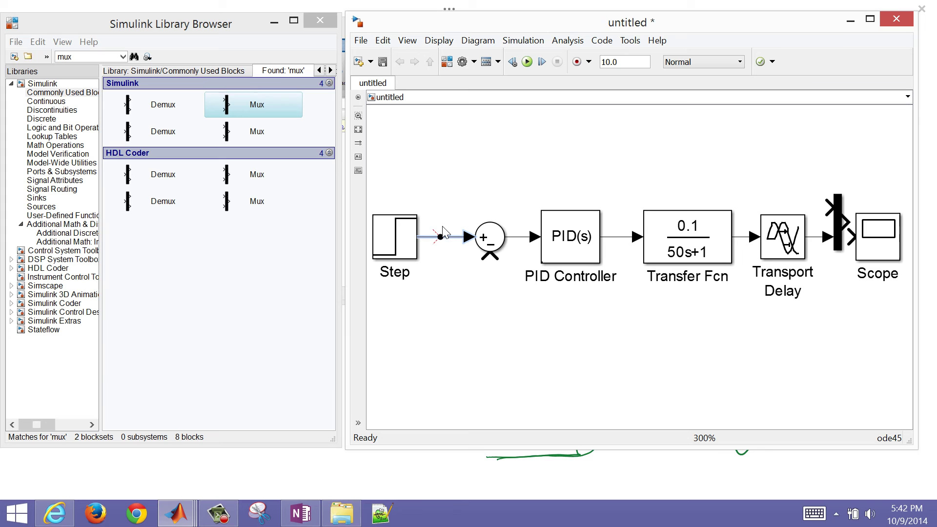
{"action": "left_click", "coordinate": [426, 224]}
{"action": "mouse_move", "coordinate": [440, 236]}
{"action": "left_mouse_down"}
{"action": "mouse_move", "coordinate": [447, 214]}
{"action": "mouse_move", "coordinate": [476, 189]}
{"action": "mouse_move", "coordinate": [563, 164]}
{"action": "mouse_move", "coordinate": [794, 172]}
{"action": "mouse_move", "coordinate": [832, 209]}
{"action": "left_mouse_up"}
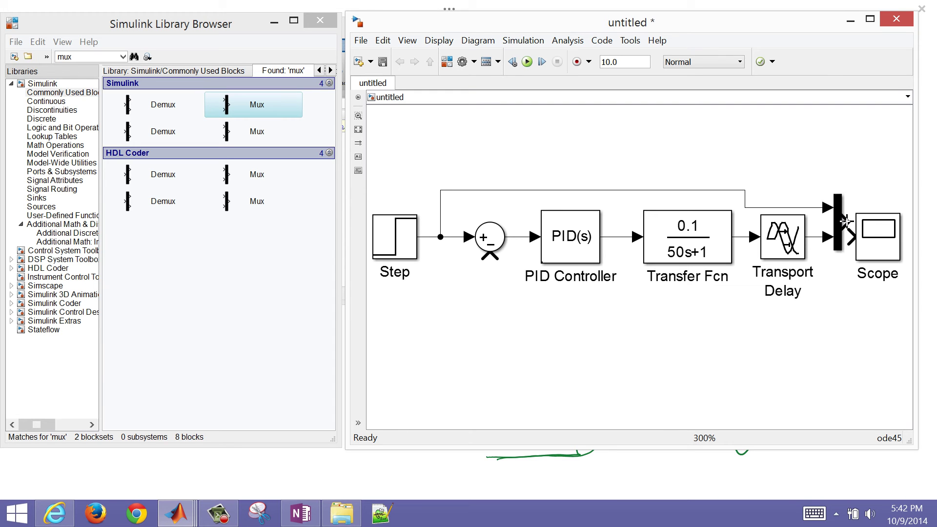
{"action": "left_click_drag", "start_coordinate": [845, 221], "coordinate": [857, 239]}
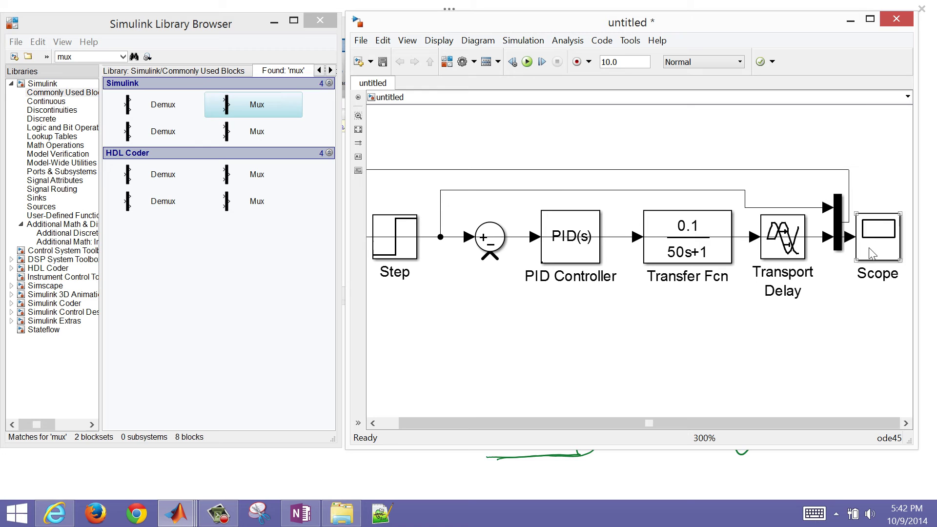
{"action": "left_click_drag", "start_coordinate": [869, 246], "coordinate": [897, 250]}
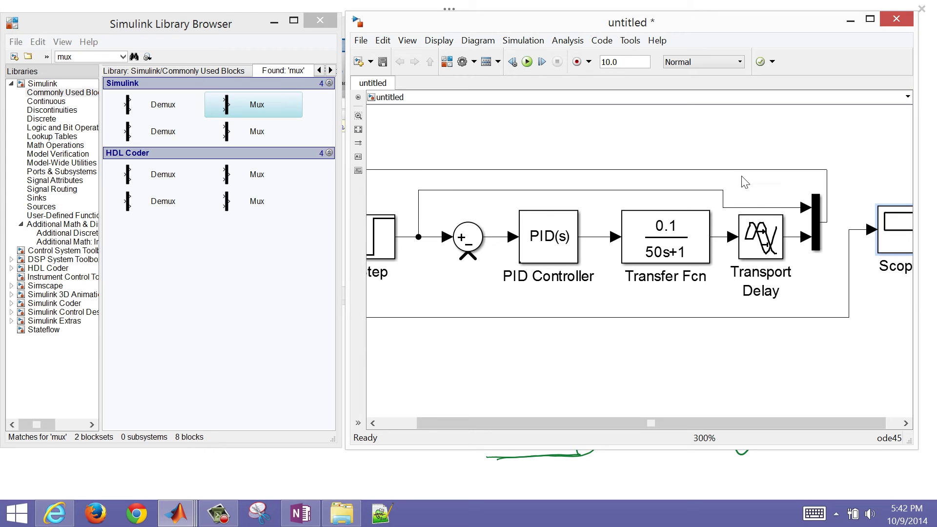
{"action": "left_click", "coordinate": [633, 248]}
Fit the diagram in view and straighten the Mux-to-Scope line into a short connection
{"action": "left_click", "coordinate": [491, 390]}
{"action": "key", "text": "space"}
{"action": "scroll", "coordinate": [492, 389], "scroll_direction": "down", "scroll_amount": 2}
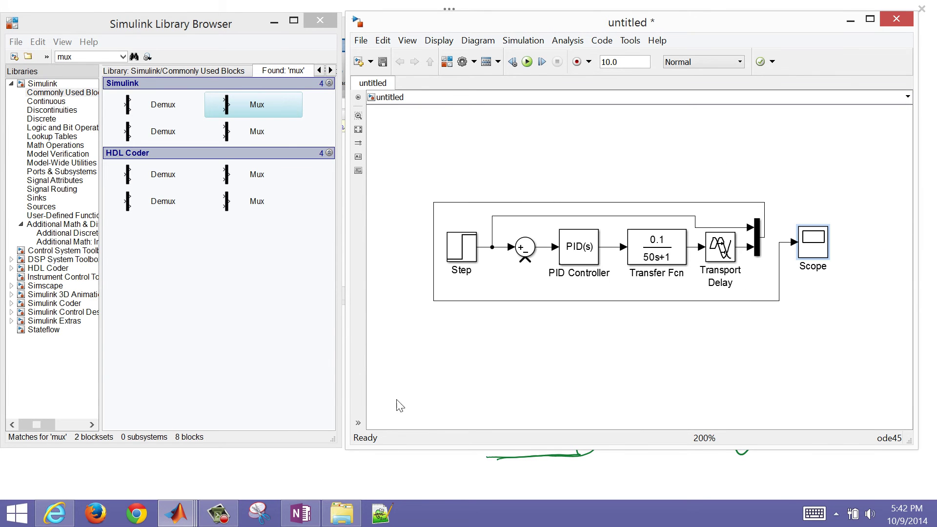
{"action": "left_click", "coordinate": [433, 292]}
{"action": "left_click_drag", "start_coordinate": [436, 291], "coordinate": [778, 243]}
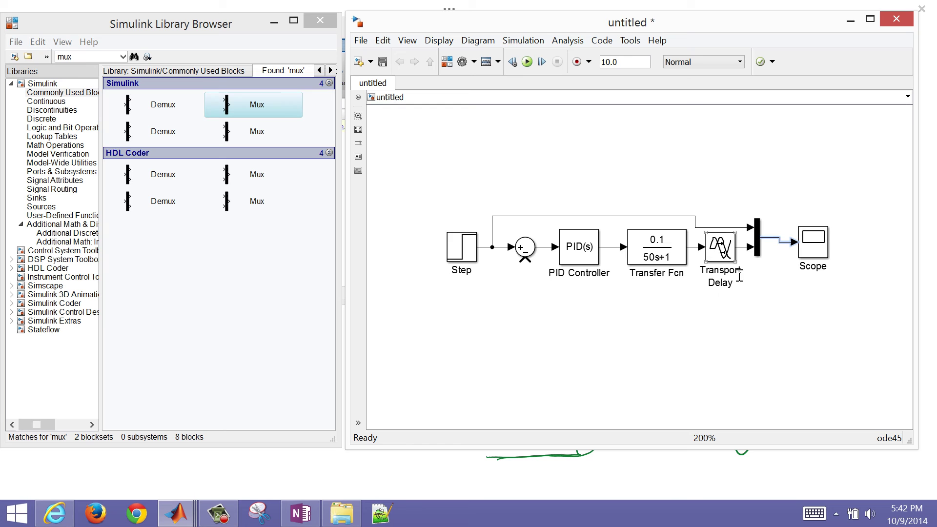
Branch the Transport Delay output back to the Sum's minus input and move the Mux toward the Scope
{"action": "left_click", "coordinate": [739, 257]}
{"action": "left_click", "coordinate": [747, 255]}
{"action": "mouse_move", "coordinate": [742, 248]}
{"action": "left_mouse_down"}
{"action": "mouse_move", "coordinate": [719, 308]}
{"action": "mouse_move", "coordinate": [538, 289]}
{"action": "mouse_move", "coordinate": [525, 259]}
{"action": "left_mouse_up"}
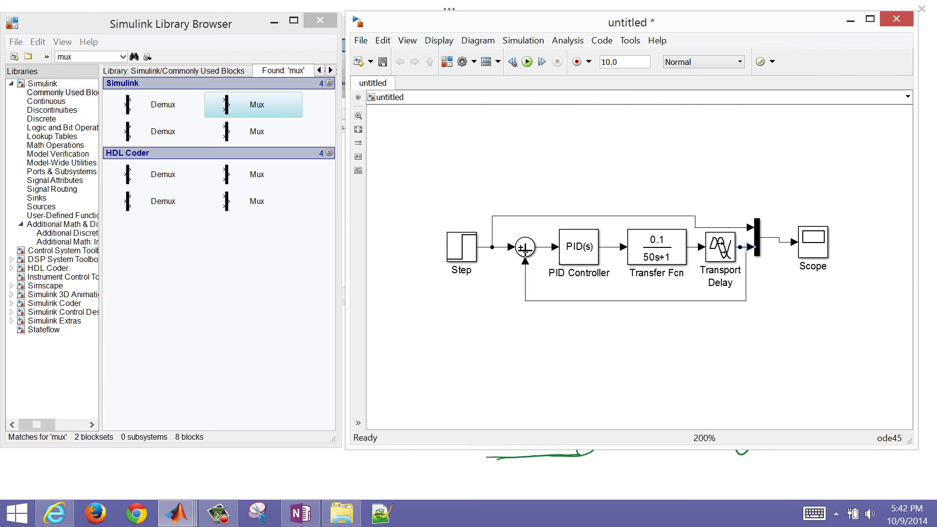
{"action": "left_click", "coordinate": [757, 248]}
{"action": "left_click_drag", "start_coordinate": [759, 246], "coordinate": [776, 245]}
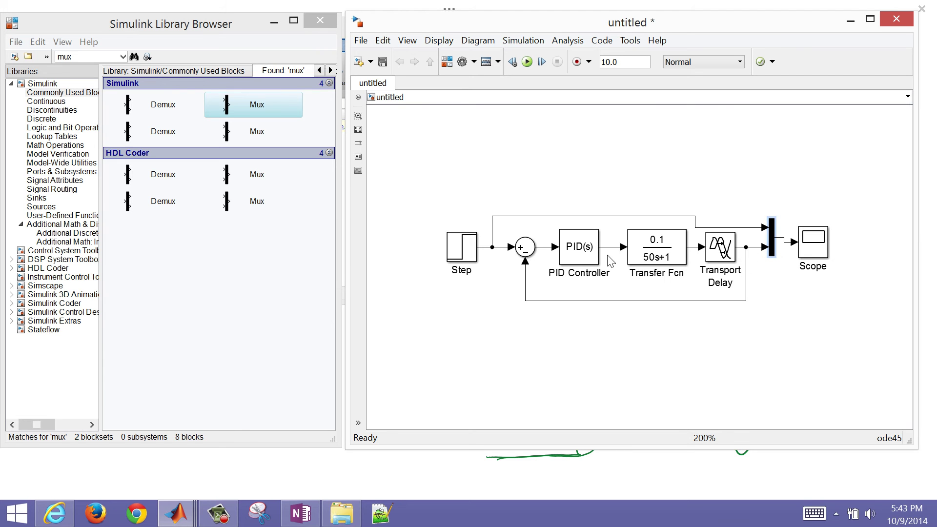
Enter 300 as the stop time and run the model, which finishes with one warning
{"action": "double_click", "coordinate": [617, 65]}
{"action": "type", "text": "300"}
{"action": "left_click", "coordinate": [649, 264]}
{"action": "left_click", "coordinate": [595, 134]}
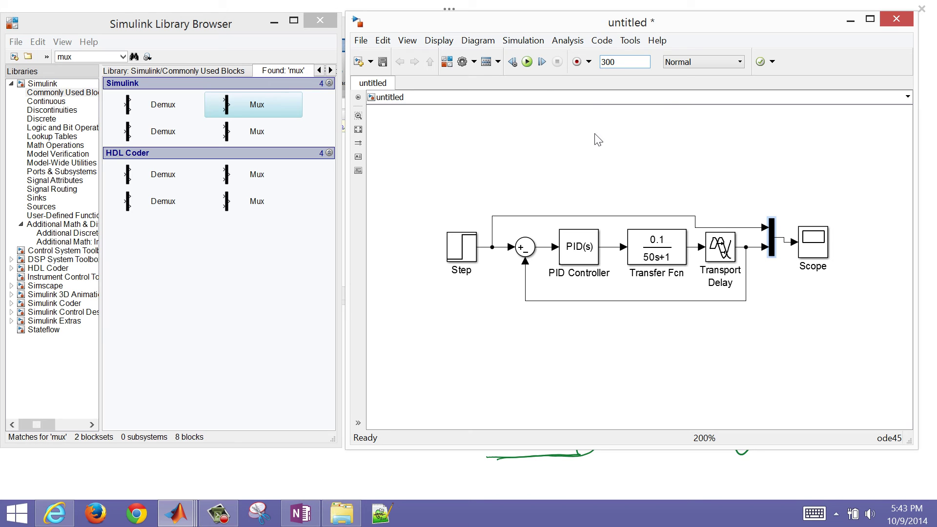
{"action": "left_click", "coordinate": [527, 62]}
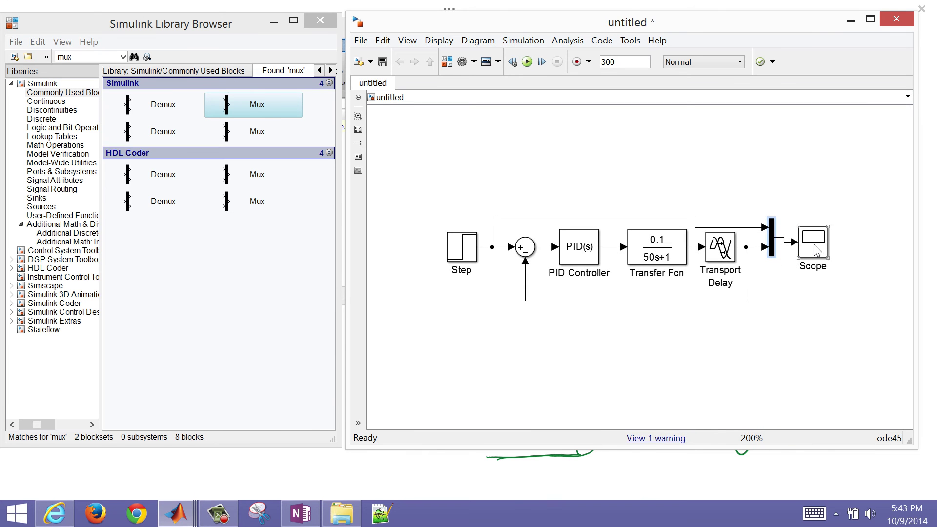
{"action": "left_click", "coordinate": [808, 241]}
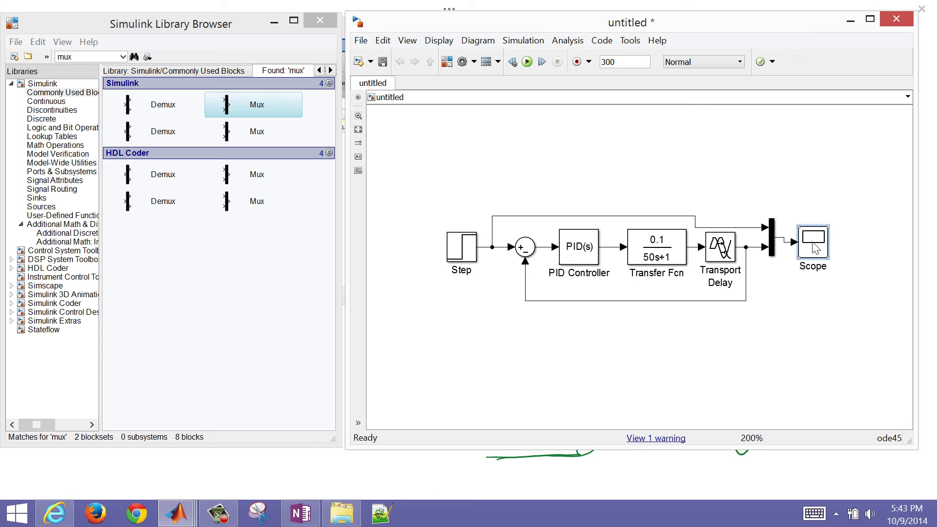
Open the Scope and autoscale it to show the response oscillating between 0 and 2
{"action": "double_click", "coordinate": [815, 247]}
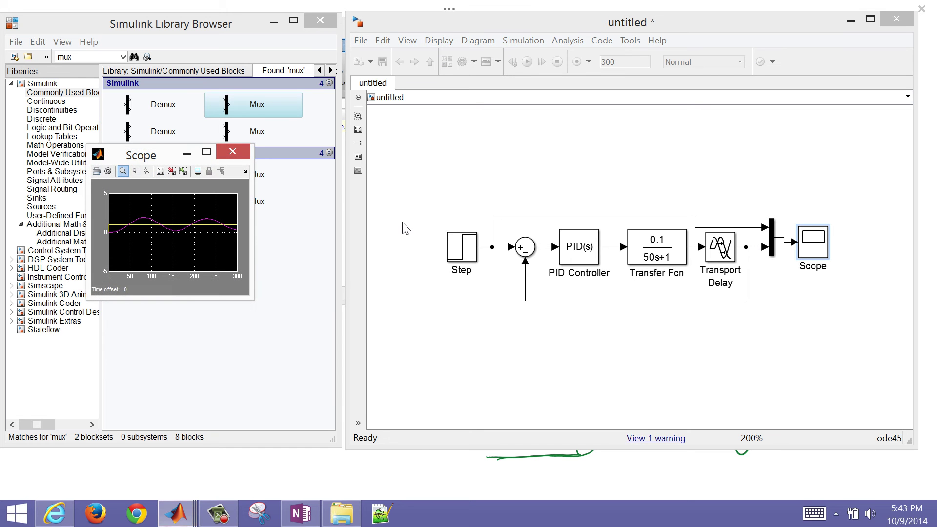
{"action": "left_click", "coordinate": [160, 171]}
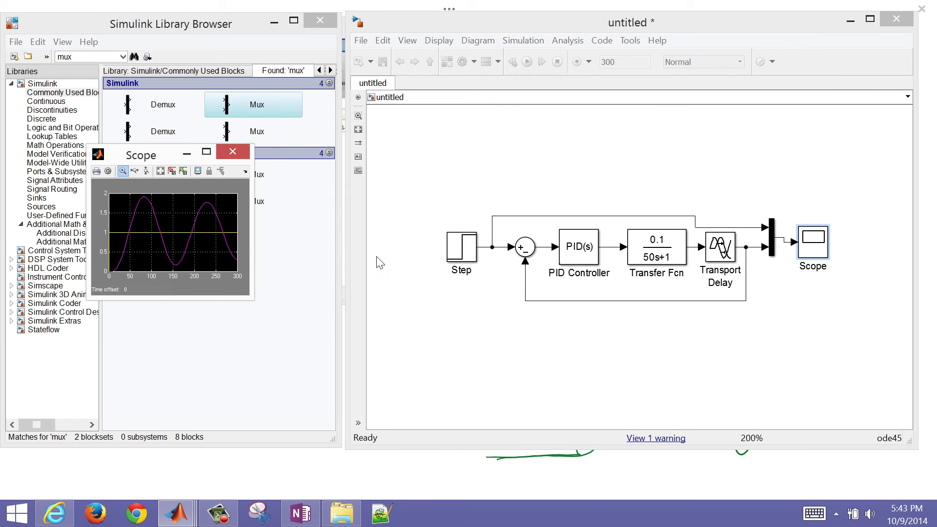
Set the PID Controller to Proportional 10, Integral 0, and rerun the simulation
{"action": "left_click", "coordinate": [587, 254]}
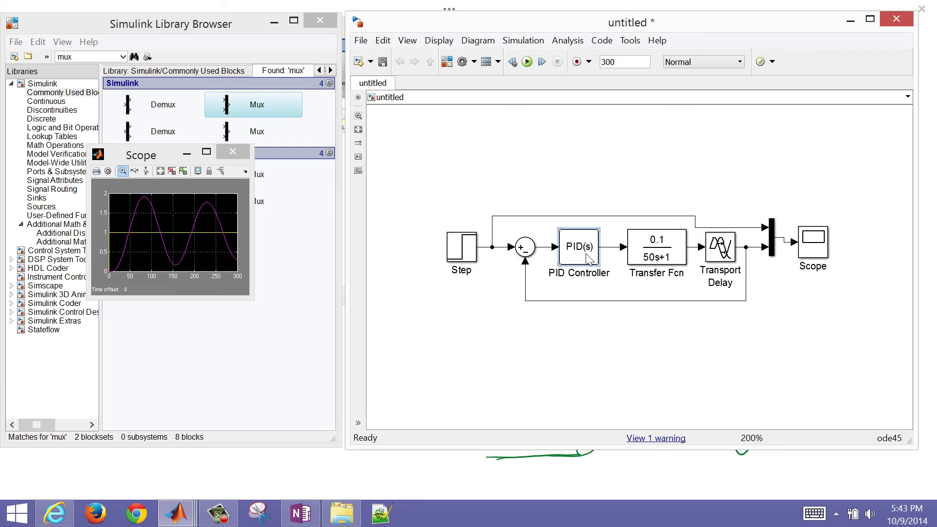
{"action": "double_click", "coordinate": [589, 259]}
{"action": "double_click", "coordinate": [458, 282]}
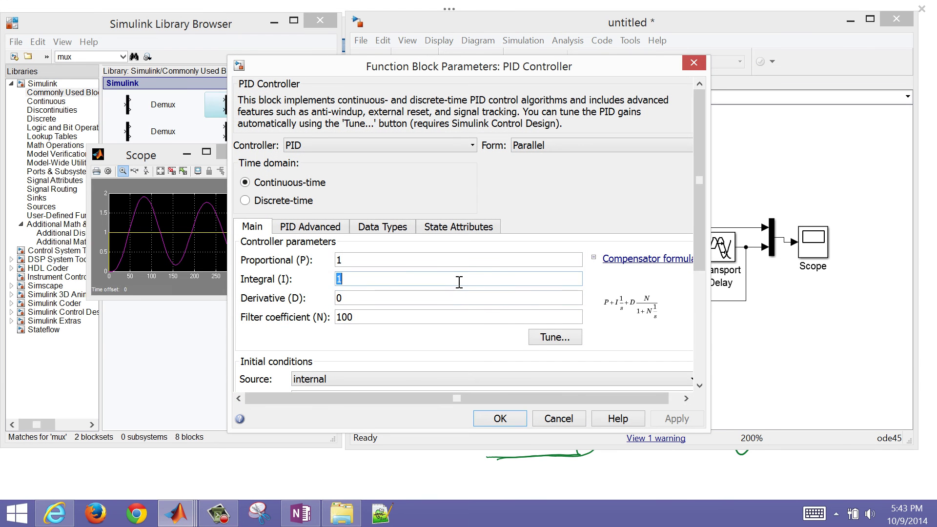
{"action": "key", "text": "BackSpace"}
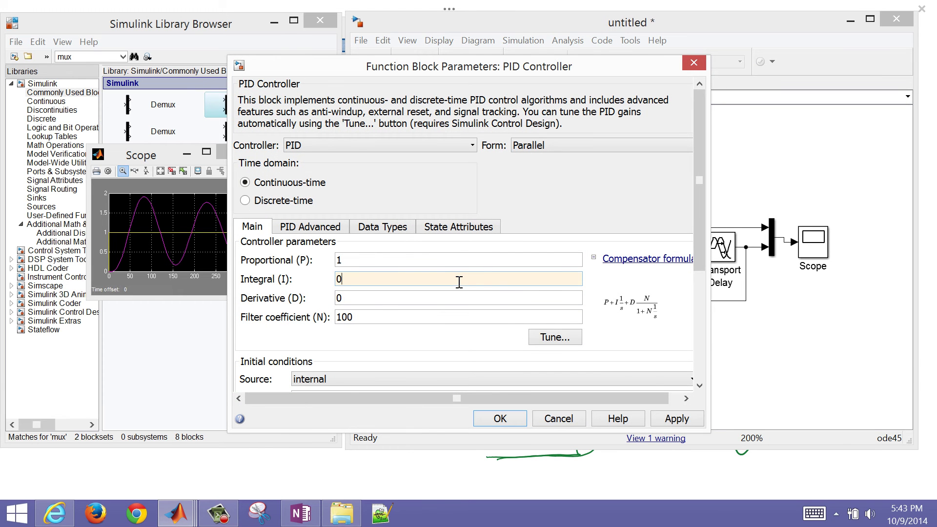
{"action": "double_click", "coordinate": [416, 262]}
{"action": "key", "text": "BackSpace"}
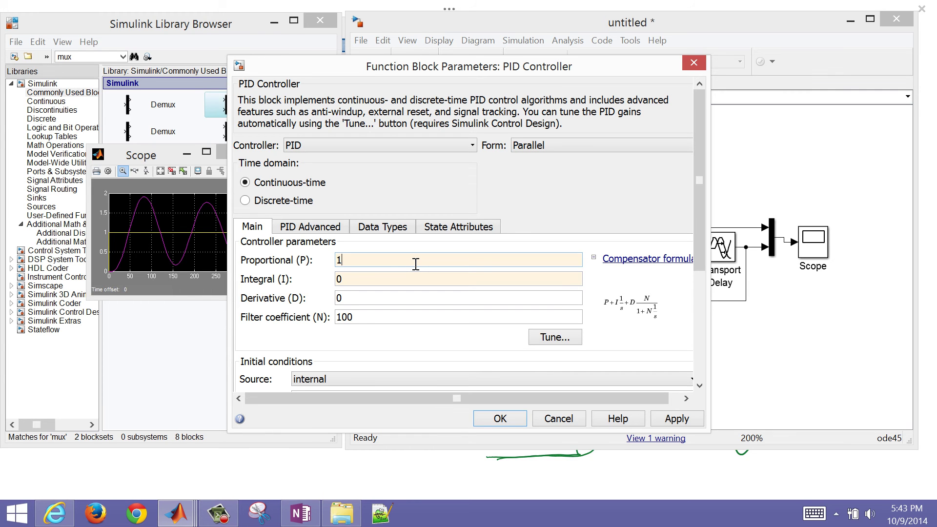
{"action": "left_click", "coordinate": [495, 419]}
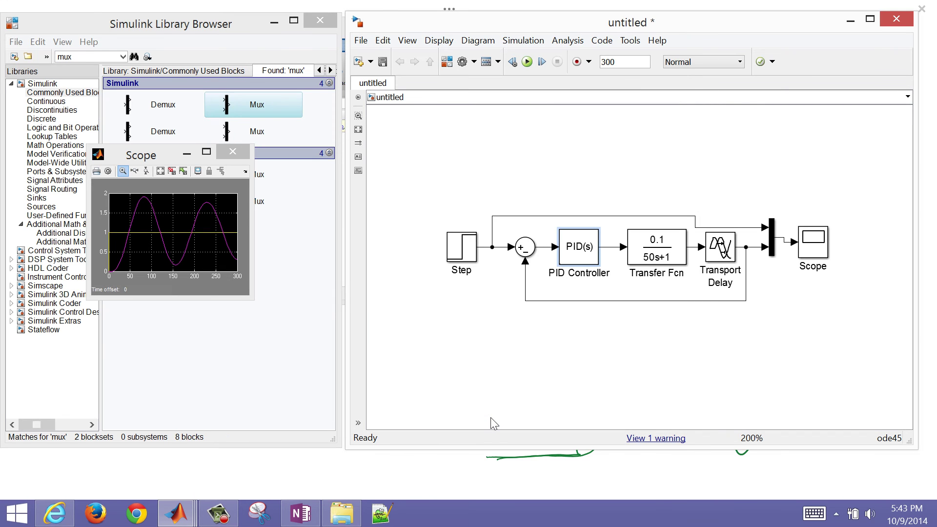
{"action": "left_click", "coordinate": [522, 67]}
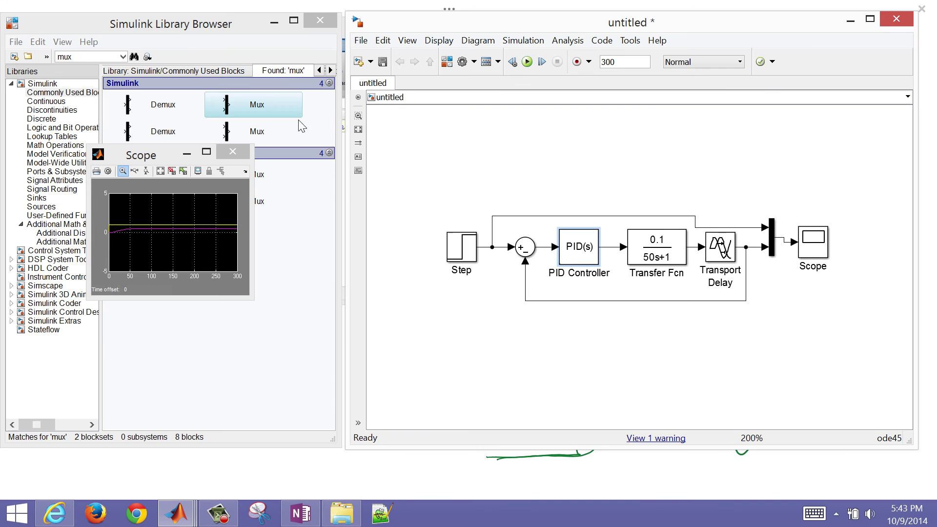
Enlarge and reposition the Scope window to show the response levelling near 0.5
{"action": "left_click", "coordinate": [206, 152]}
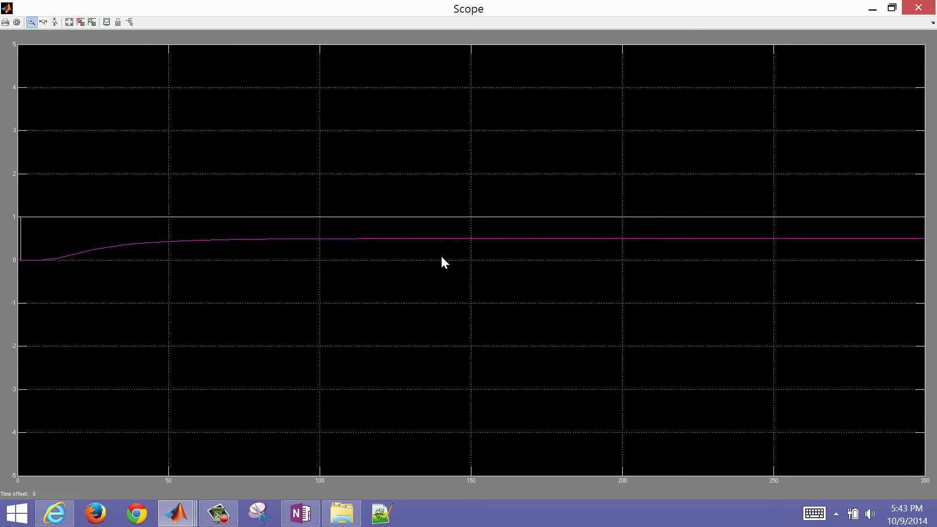
{"action": "left_click", "coordinate": [892, 8]}
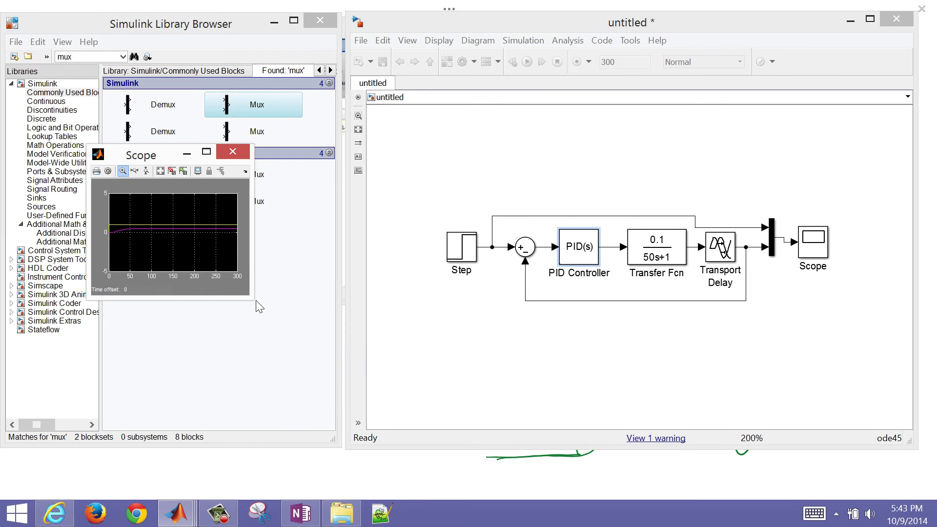
{"action": "left_click_drag", "start_coordinate": [250, 301], "coordinate": [446, 439]}
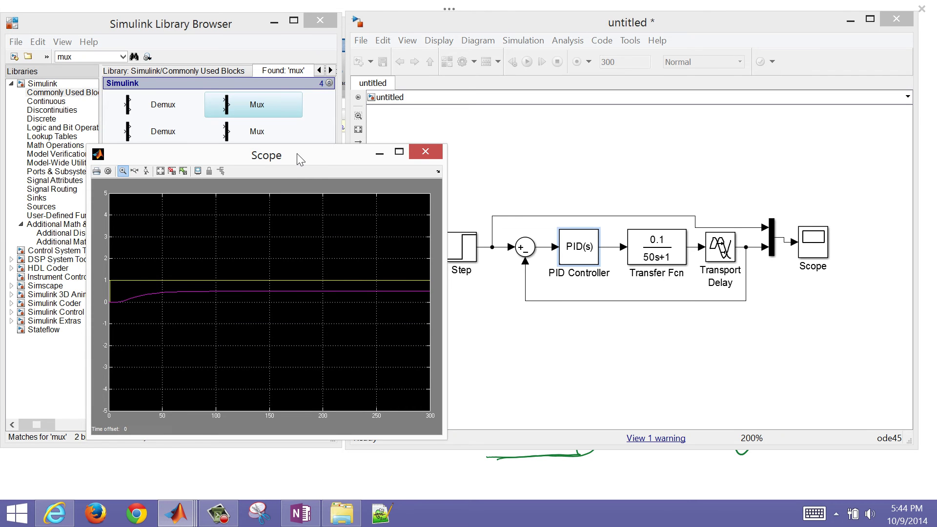
{"action": "left_click_drag", "start_coordinate": [297, 154], "coordinate": [210, 121]}
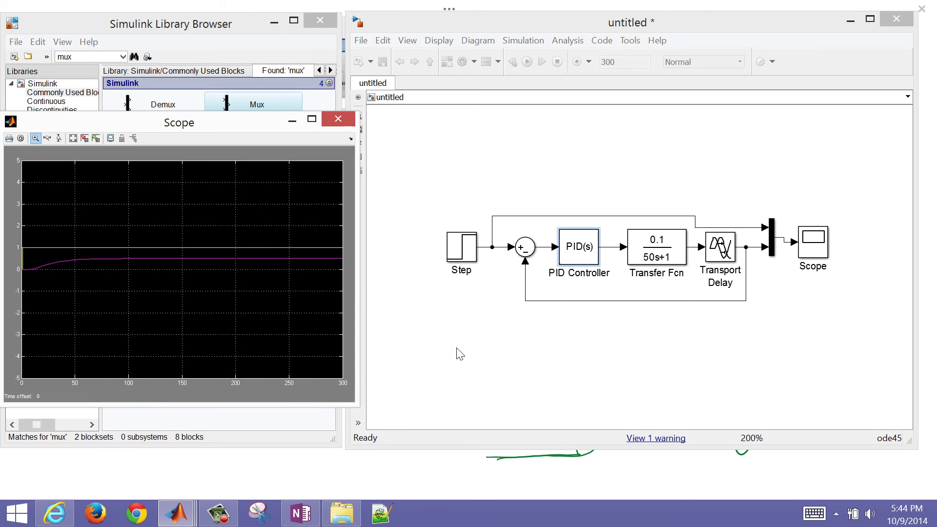
Change the PID proportional gain to 50 and rerun, giving overshoot near 1.2 settling below 1
{"action": "left_click", "coordinate": [574, 251]}
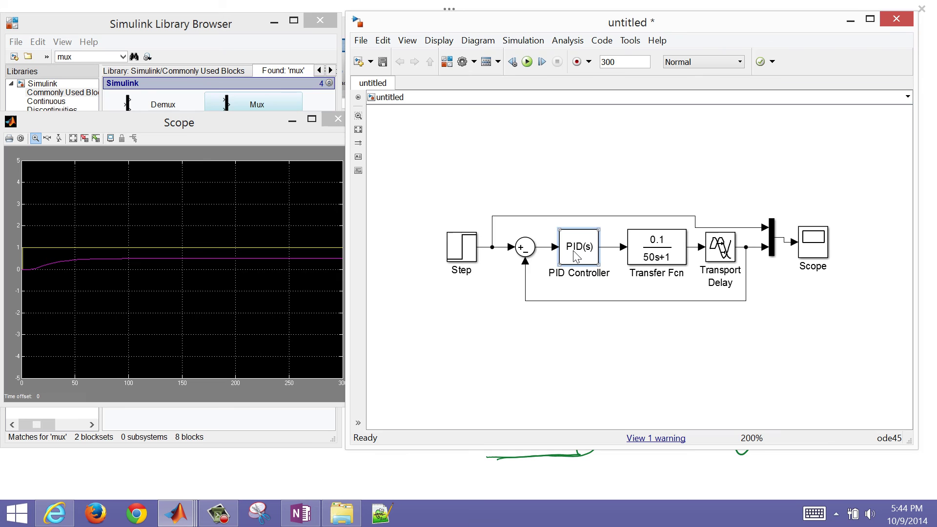
{"action": "double_click", "coordinate": [573, 250]}
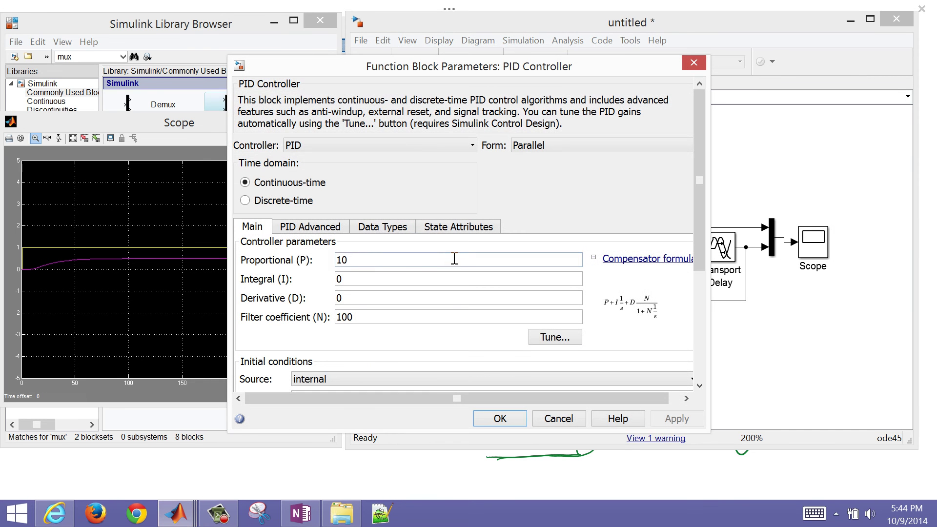
{"action": "double_click", "coordinate": [448, 258]}
{"action": "type", "text": "50"}
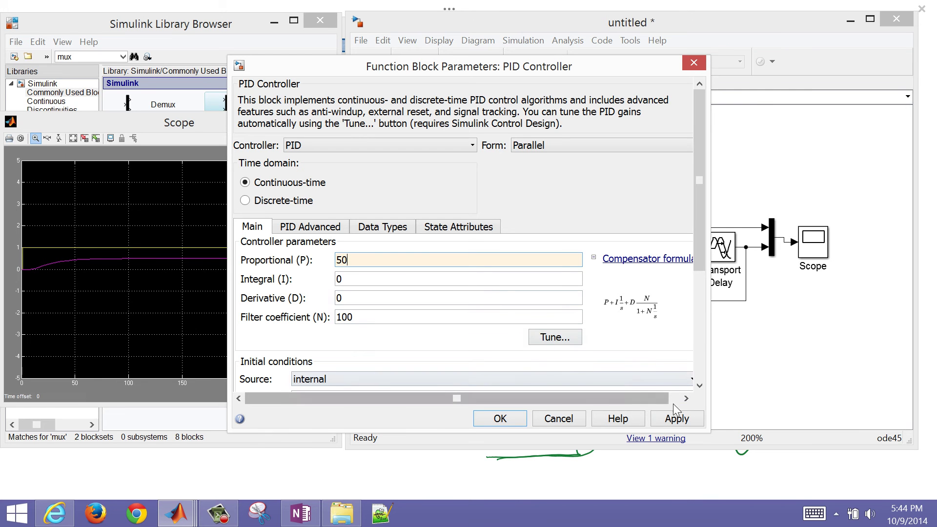
{"action": "left_click", "coordinate": [678, 421]}
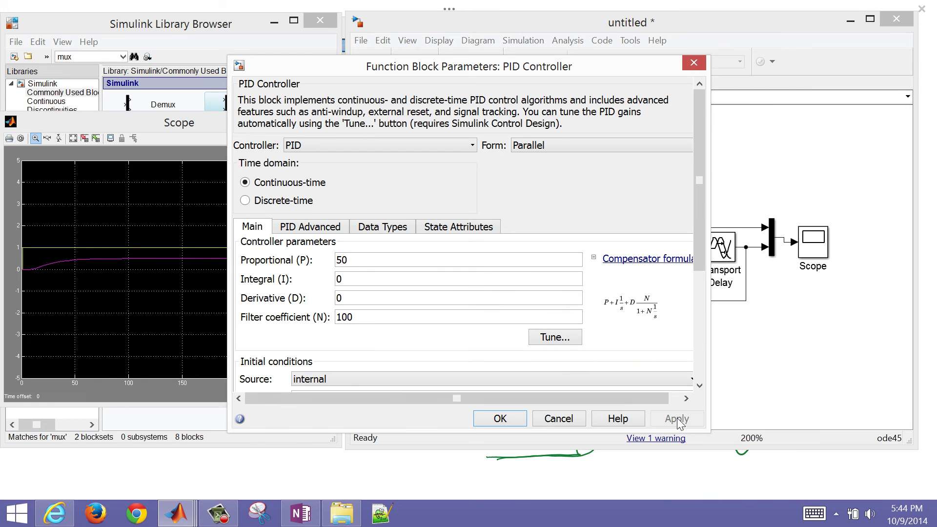
{"action": "left_click", "coordinate": [508, 421]}
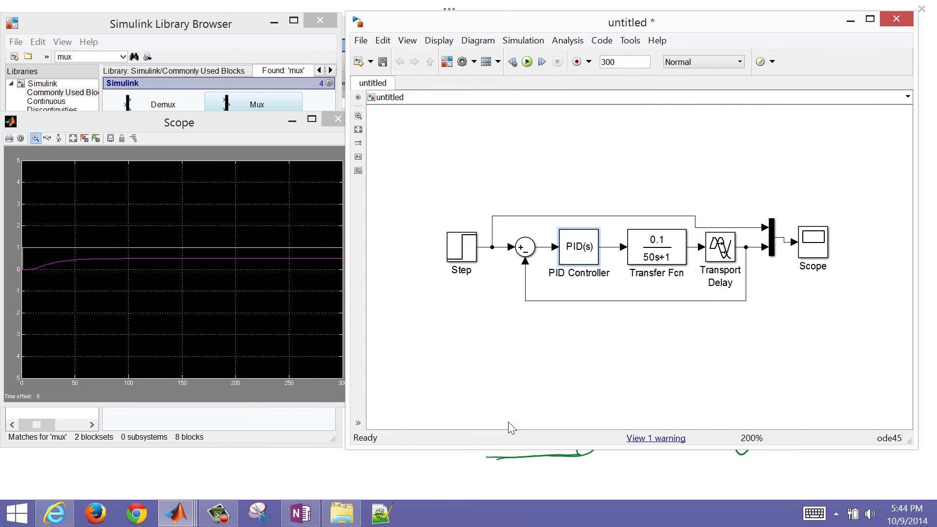
{"action": "left_click", "coordinate": [527, 62]}
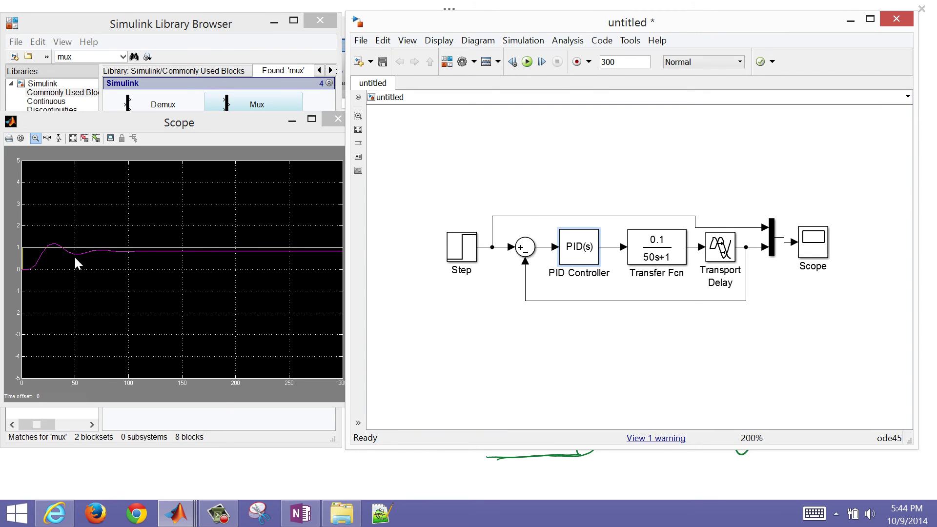
Change the PID proportional gain to 100 and rerun, producing growing oscillations up to about ±5
{"action": "left_click", "coordinate": [582, 255]}
{"action": "double_click", "coordinate": [580, 255]}
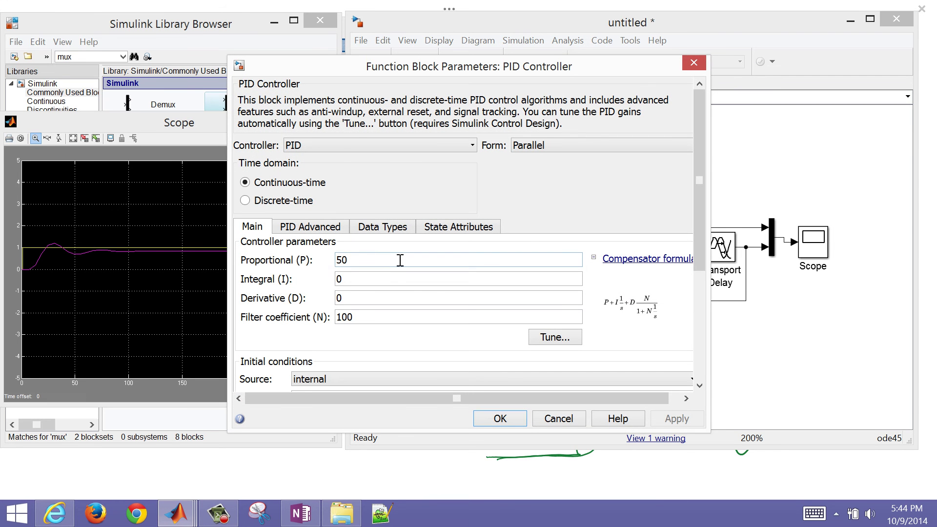
{"action": "double_click", "coordinate": [400, 260]}
{"action": "type", "text": "100"}
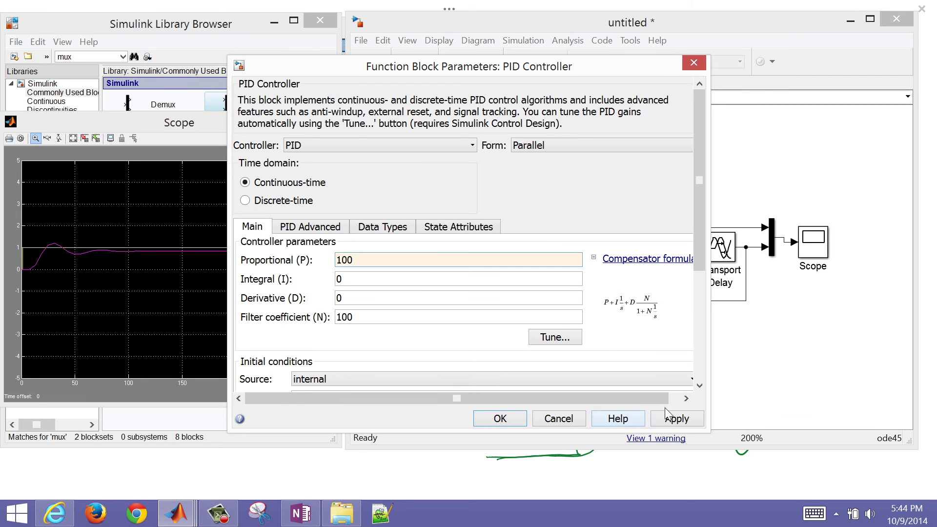
{"action": "left_click", "coordinate": [672, 419]}
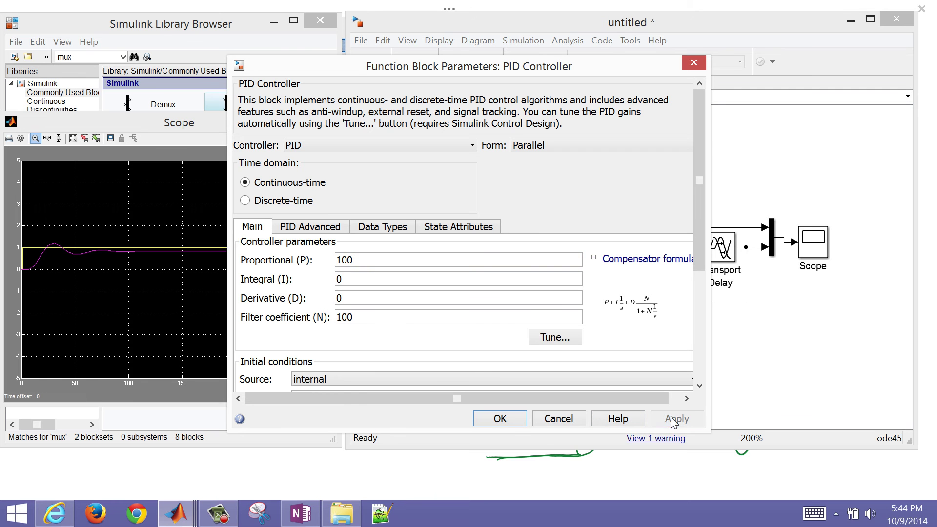
{"action": "left_click", "coordinate": [500, 419]}
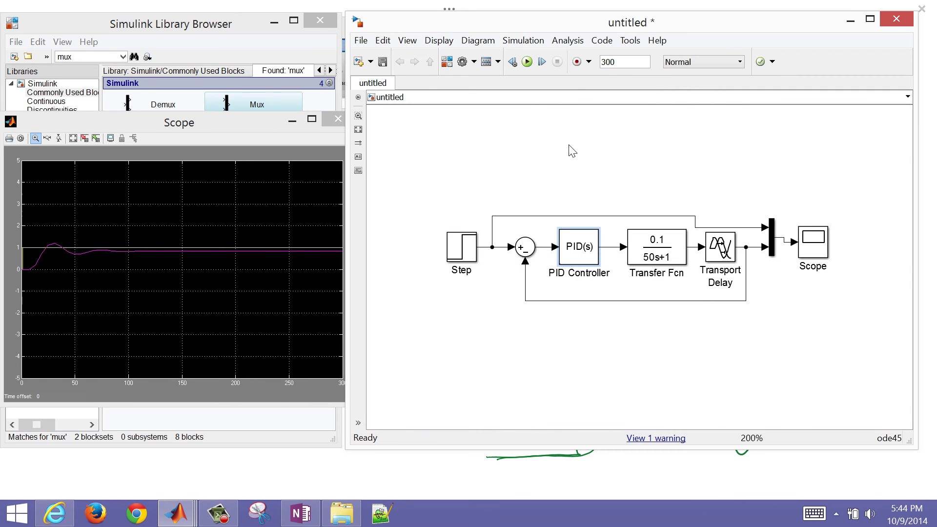
{"action": "left_click", "coordinate": [527, 61]}
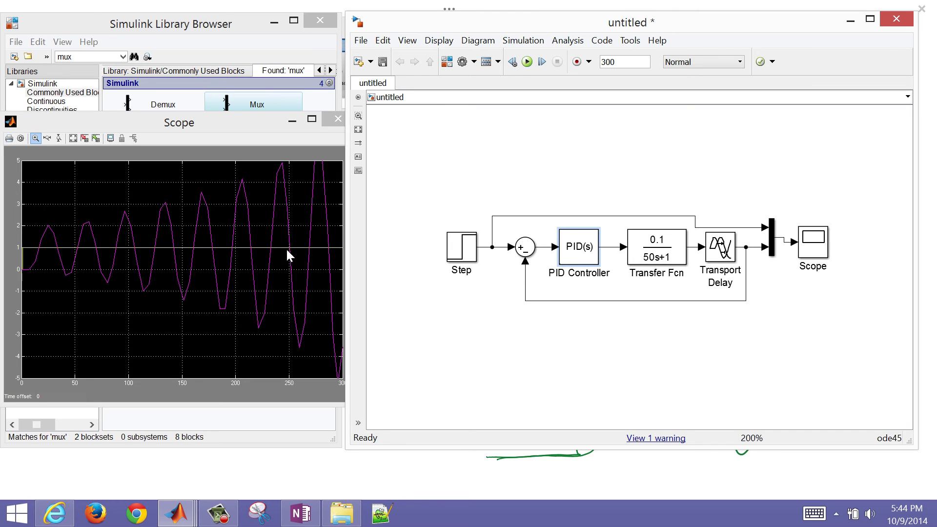
Set the solver's Max step size to 1 in Model Configuration Parameters and rerun the simulation
{"action": "left_click", "coordinate": [472, 58]}
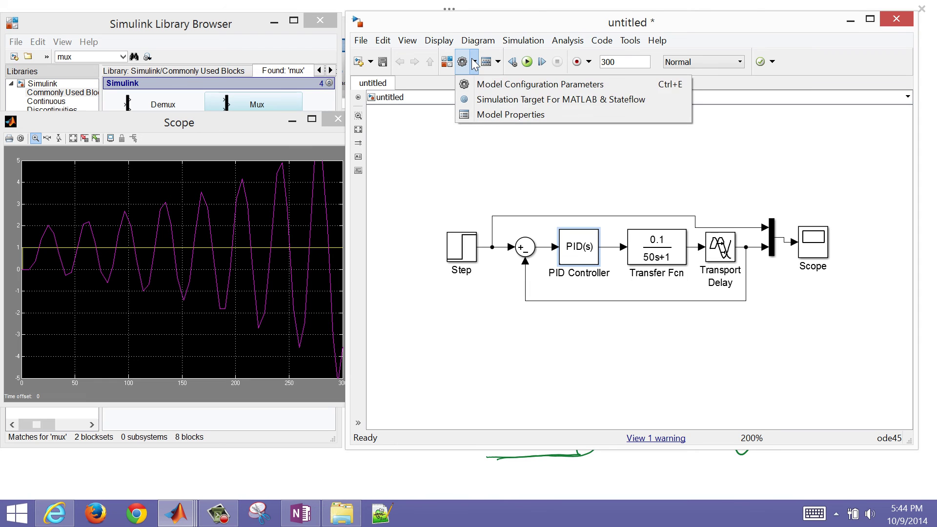
{"action": "left_click", "coordinate": [483, 84]}
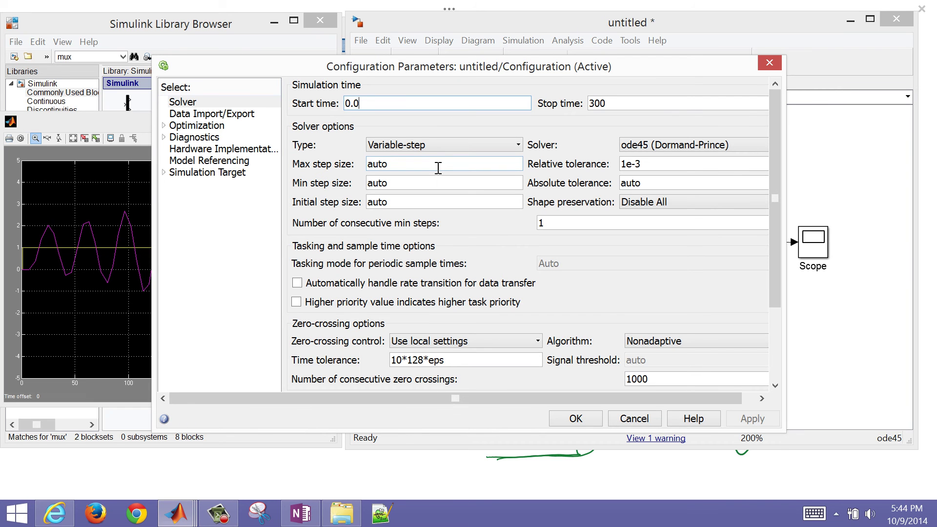
{"action": "left_click", "coordinate": [438, 168]}
{"action": "type", "text": "1"}
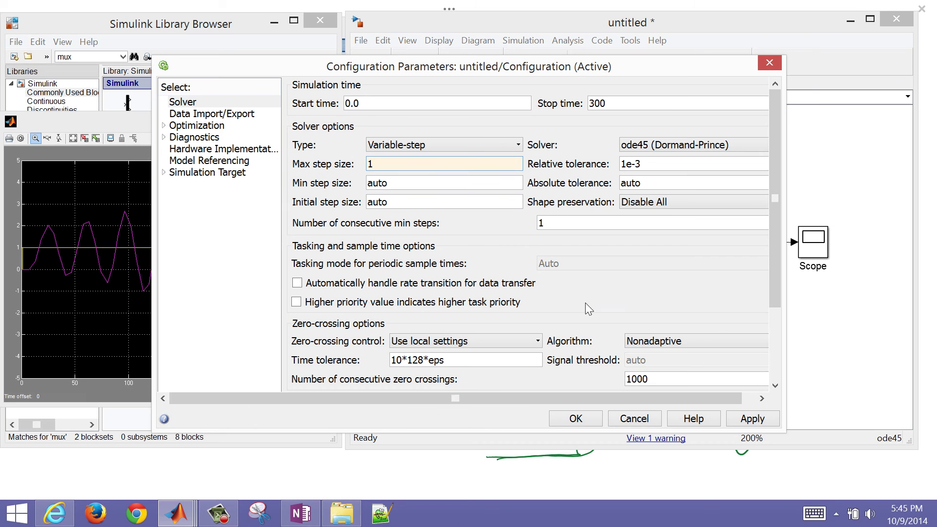
{"action": "left_click", "coordinate": [745, 415]}
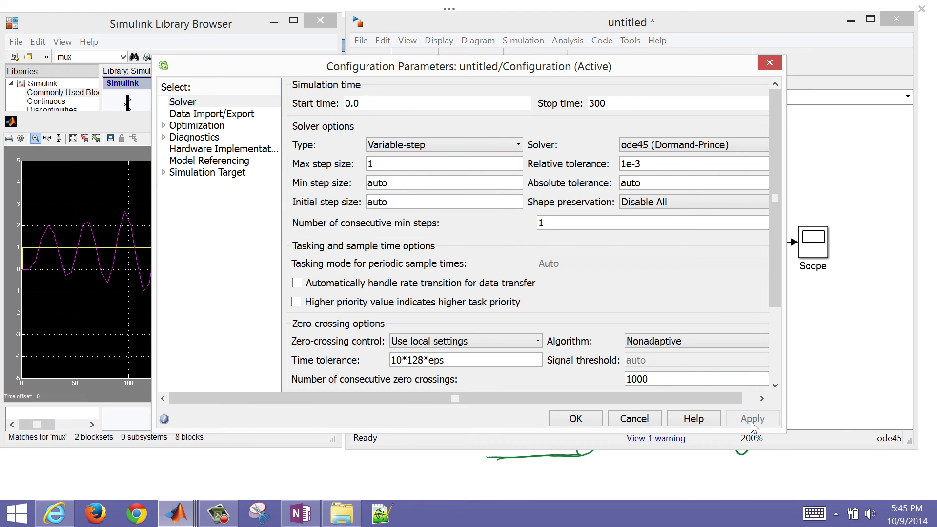
{"action": "left_click", "coordinate": [575, 418]}
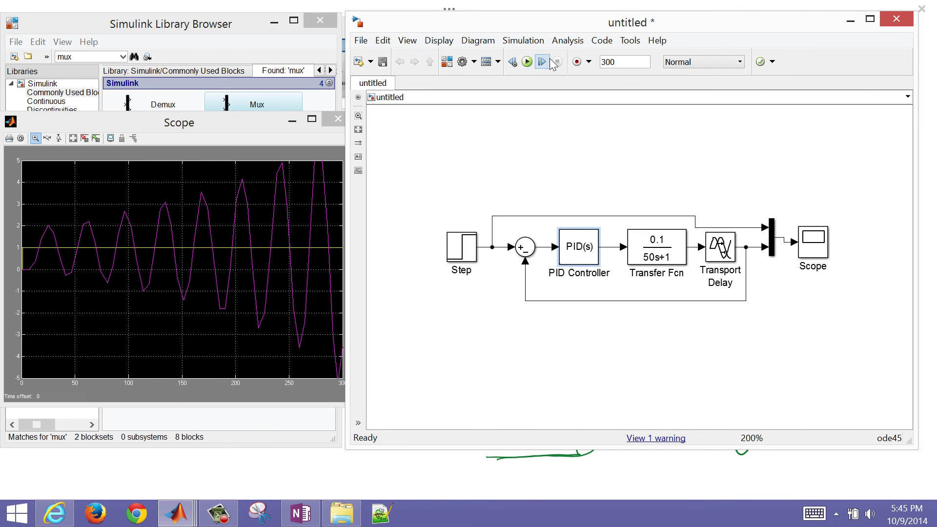
{"action": "left_click", "coordinate": [527, 62]}
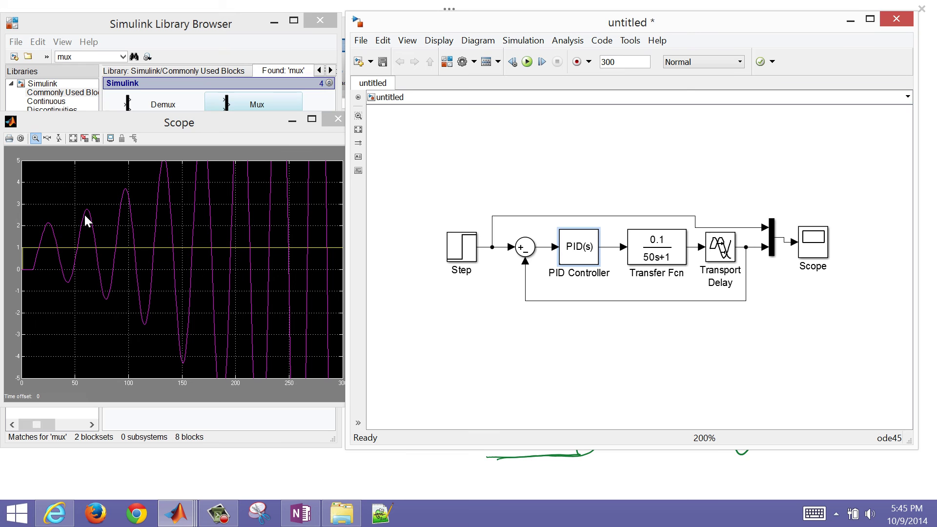
Change the PID Controller's proportional gain from 100 to 80 and rerun the simulation
{"action": "left_click", "coordinate": [580, 251]}
{"action": "double_click", "coordinate": [579, 251]}
{"action": "double_click", "coordinate": [477, 263]}
{"action": "key", "text": "BackSpace"}
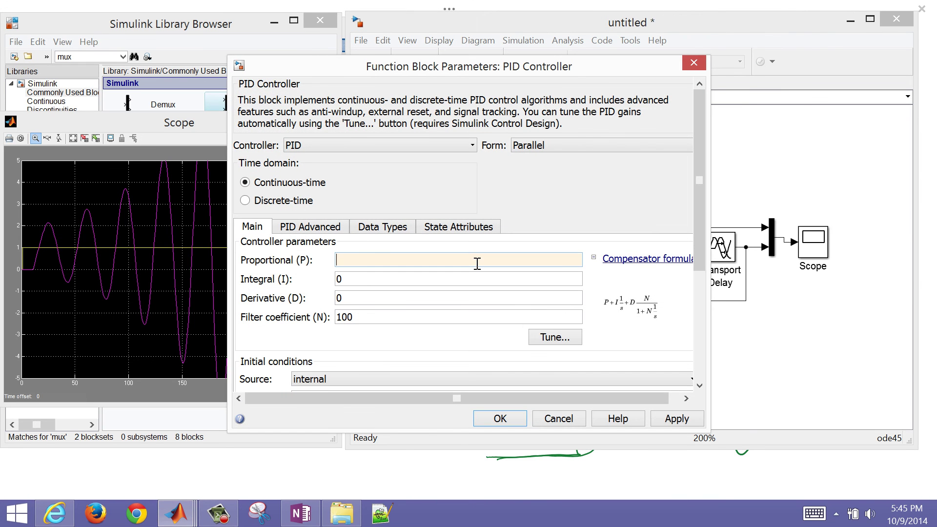
{"action": "type", "text": "80"}
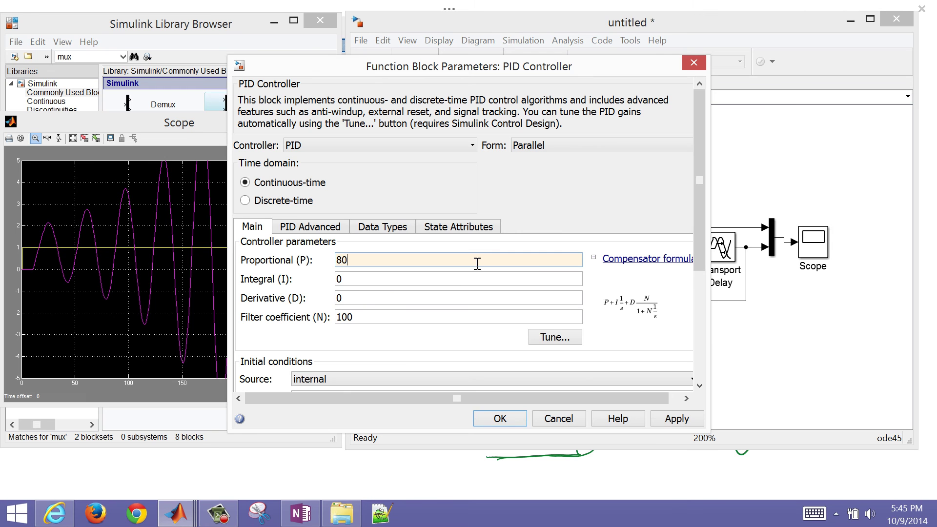
{"action": "left_click", "coordinate": [663, 419]}
{"action": "left_click", "coordinate": [499, 418]}
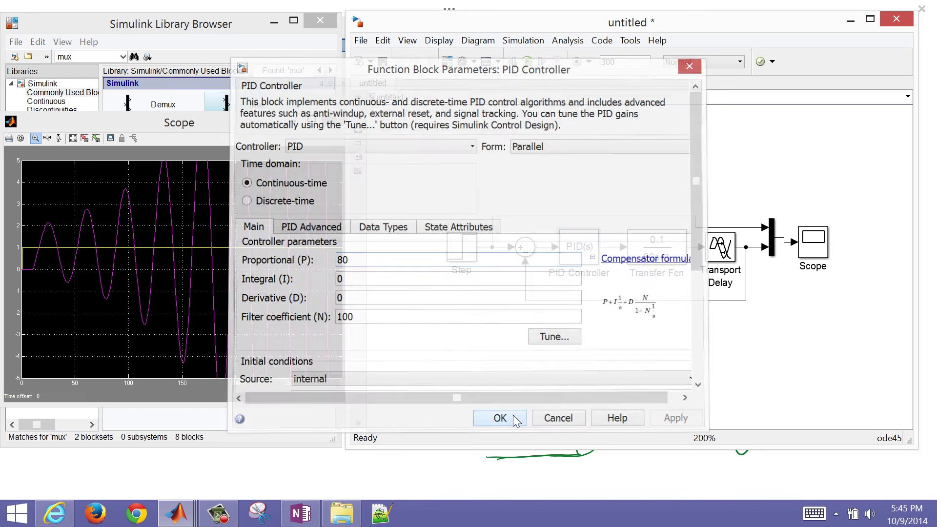
{"action": "left_click", "coordinate": [527, 62]}
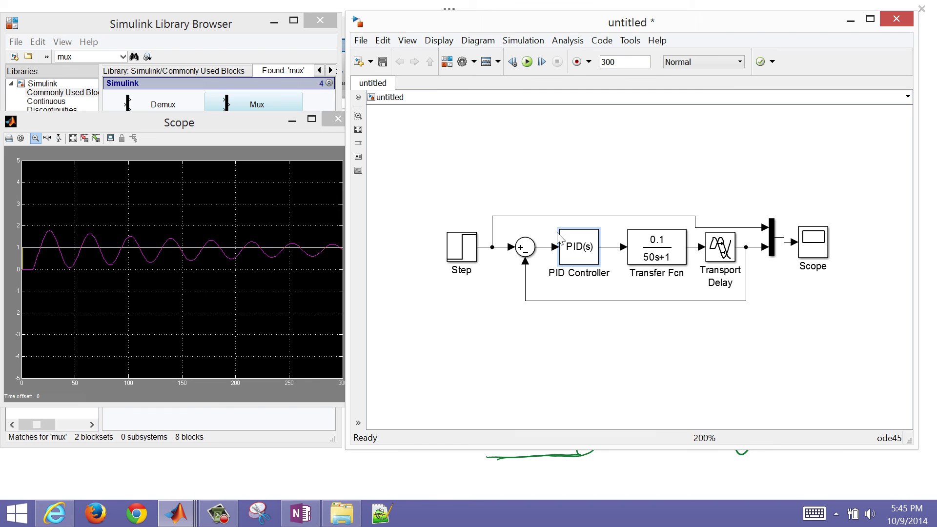
Nudge the PID proportional gain to 85 and rerun for a constant-amplitude oscillation
{"action": "left_click", "coordinate": [572, 250]}
{"action": "double_click", "coordinate": [571, 249]}
{"action": "double_click", "coordinate": [441, 262]}
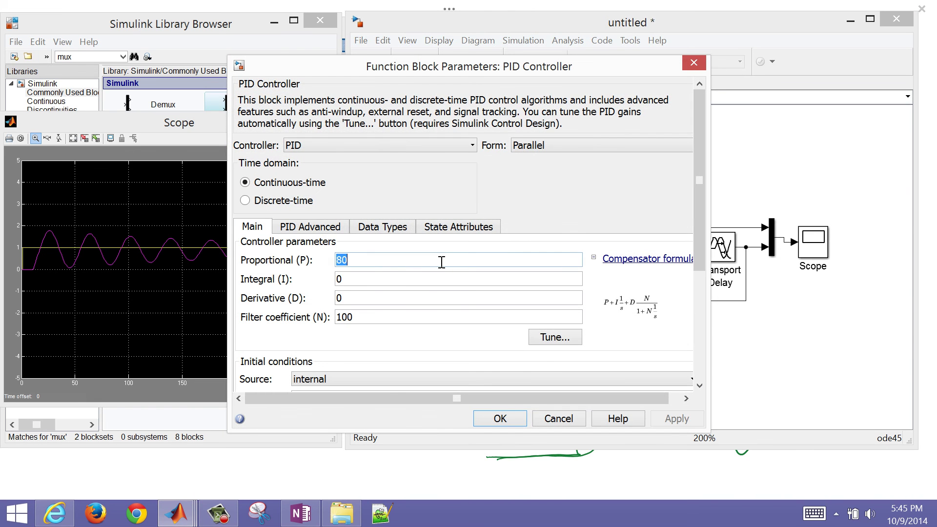
{"action": "key", "text": "Return"}
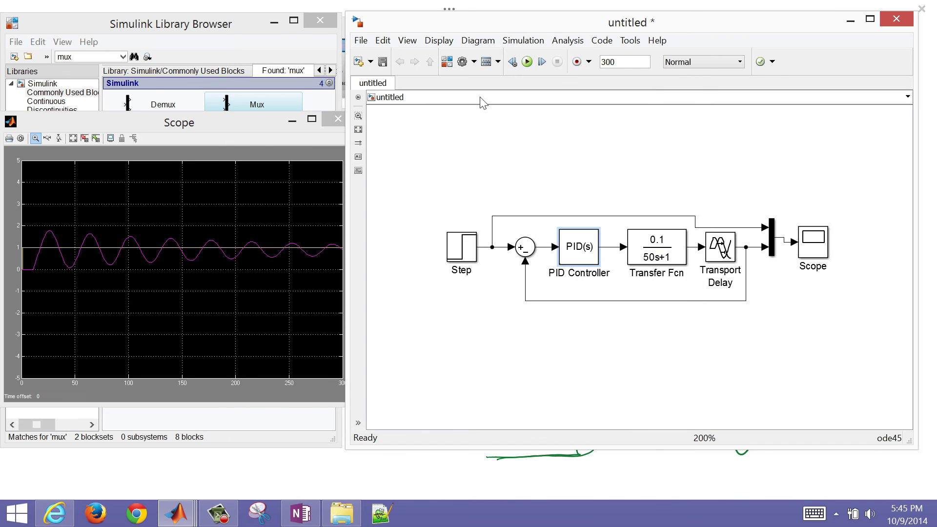
{"action": "left_click", "coordinate": [530, 63]}
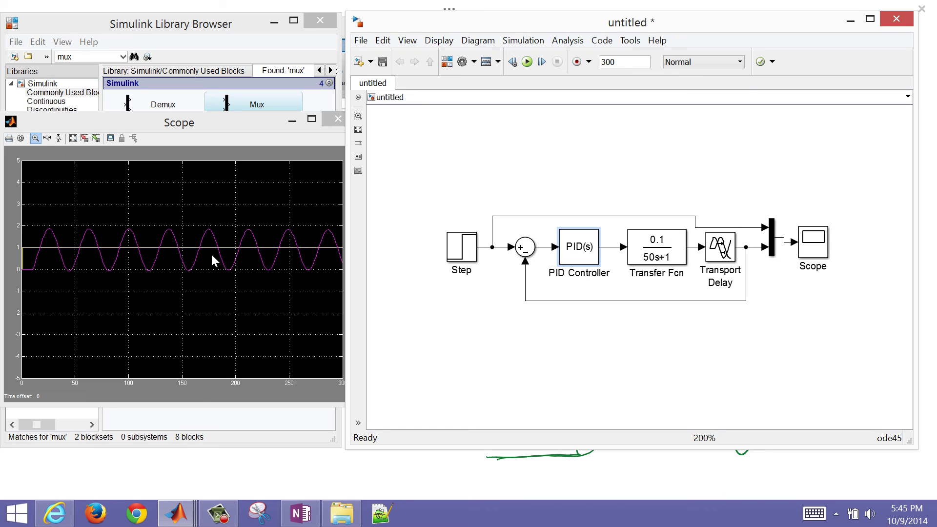
Replace the PID proportional gain of 85 with -10 and rerun the simulation
{"action": "double_click", "coordinate": [579, 250]}
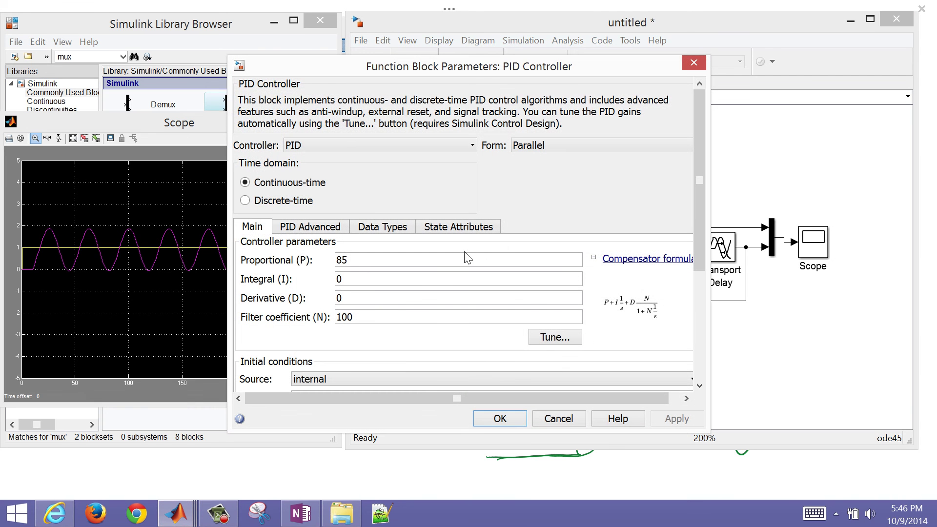
{"action": "double_click", "coordinate": [452, 255]}
{"action": "key", "text": "BackSpace"}
{"action": "type", "text": "-10"}
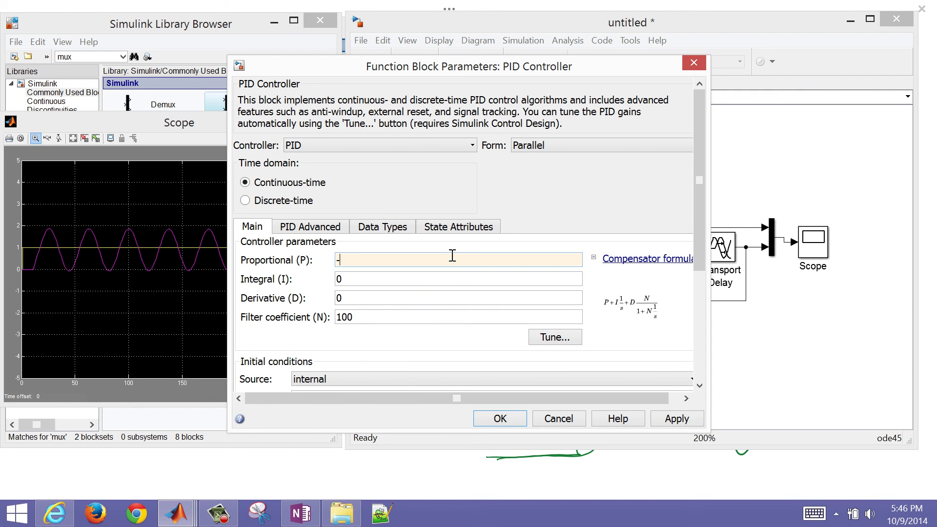
{"action": "left_click", "coordinate": [664, 420]}
{"action": "left_click", "coordinate": [500, 418]}
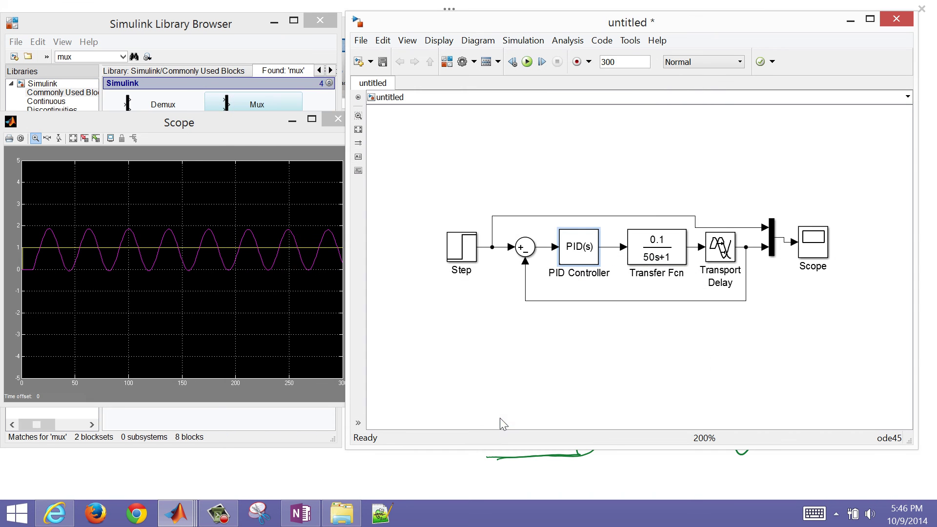
{"action": "left_click", "coordinate": [527, 62]}
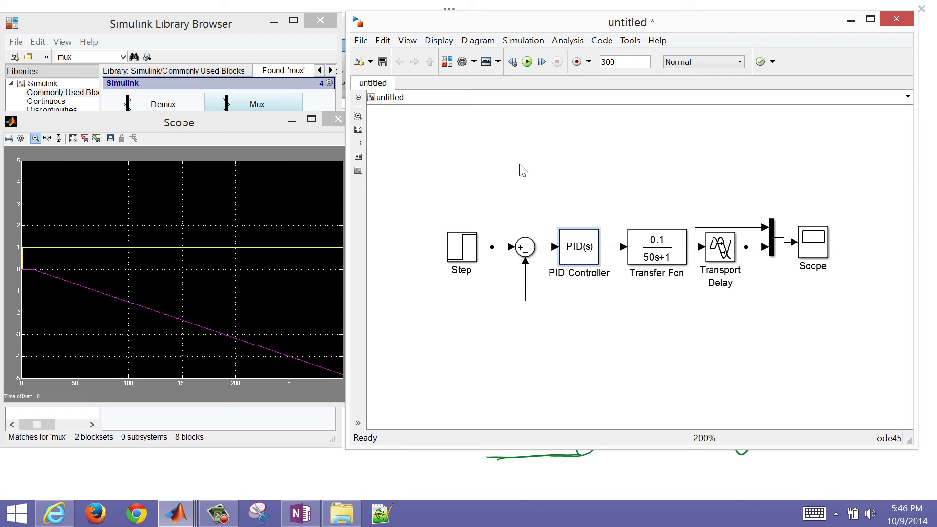
{"action": "left_click", "coordinate": [577, 246]}
Give the PID Controller P 10 and I 10/50, then rerun the simulation
{"action": "double_click", "coordinate": [576, 248]}
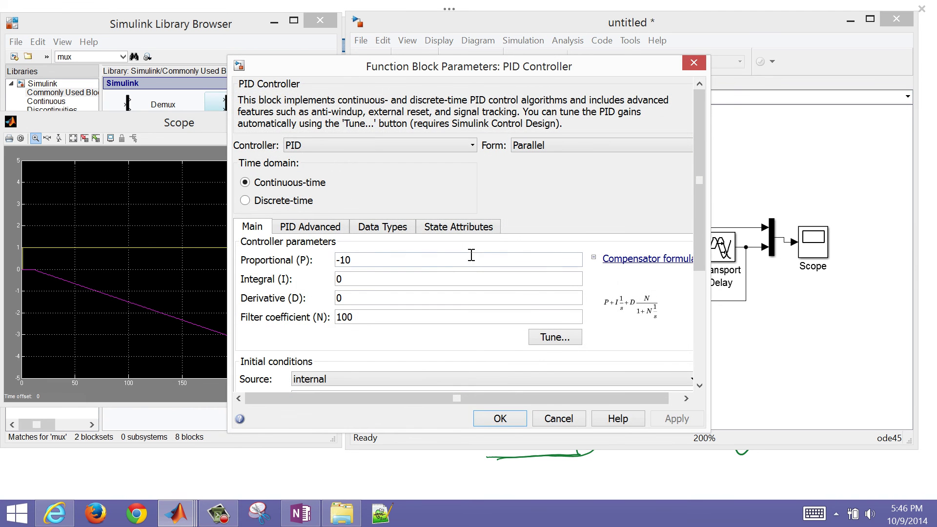
{"action": "double_click", "coordinate": [467, 259]}
{"action": "key", "text": "BackSpace"}
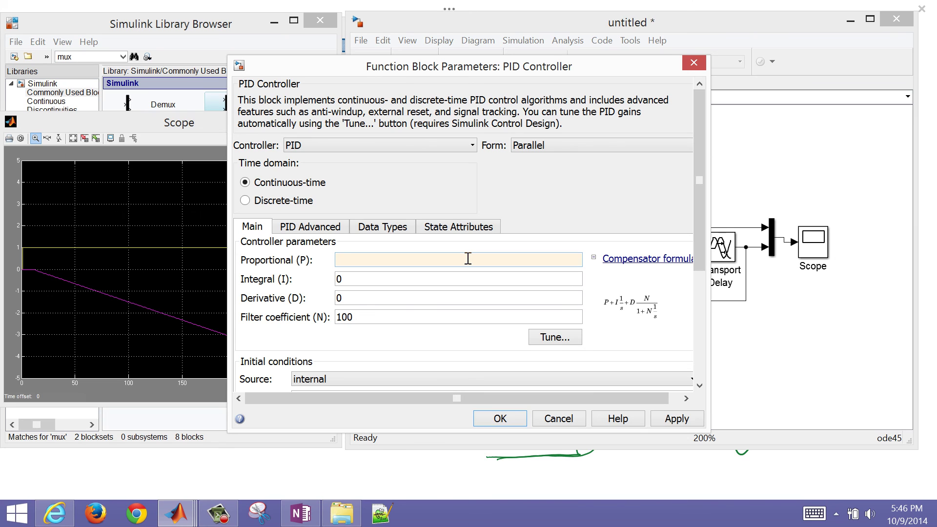
{"action": "type", "text": "10"}
{"action": "key", "text": "Tab"}
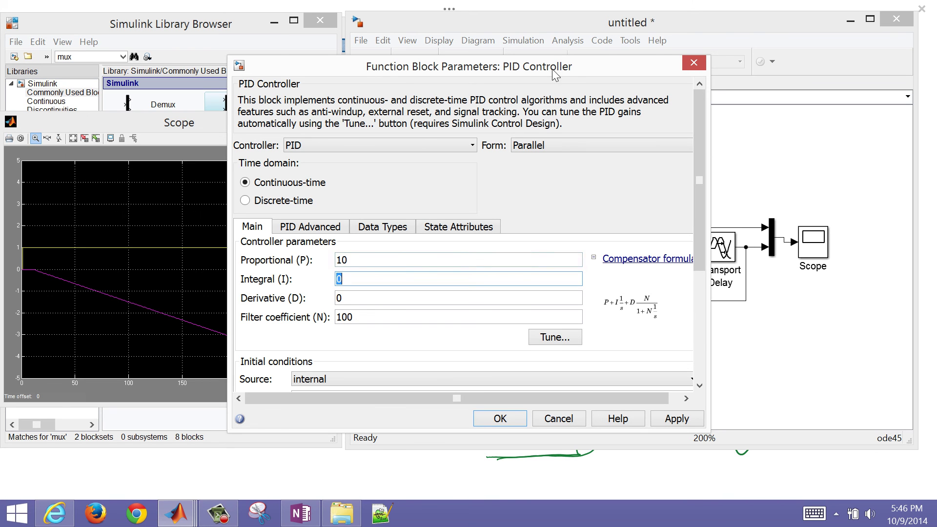
{"action": "left_click_drag", "start_coordinate": [553, 70], "coordinate": [397, 57]}
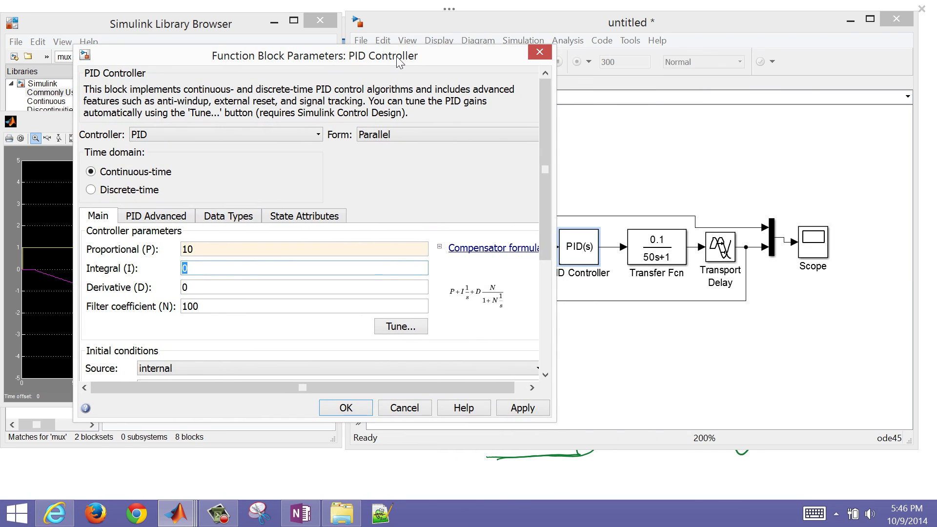
{"action": "type", "text": "10/50"}
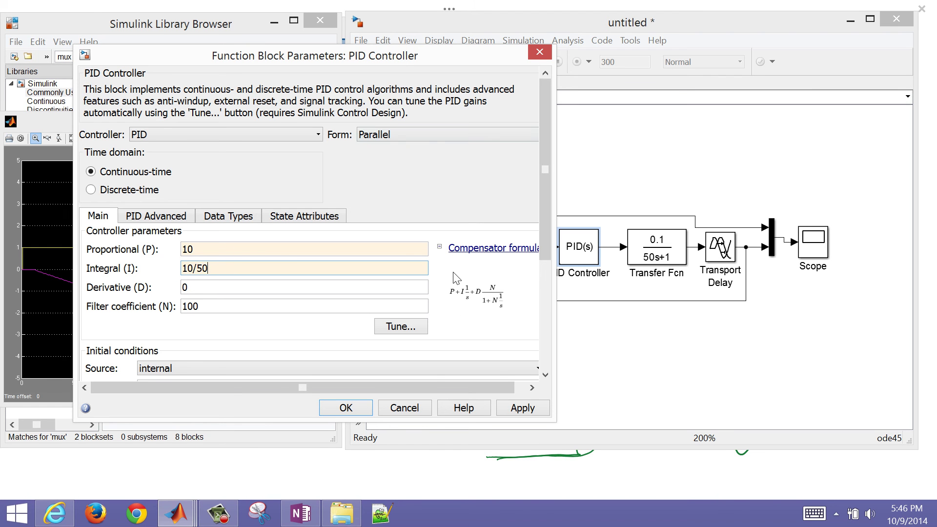
{"action": "left_click", "coordinate": [518, 408]}
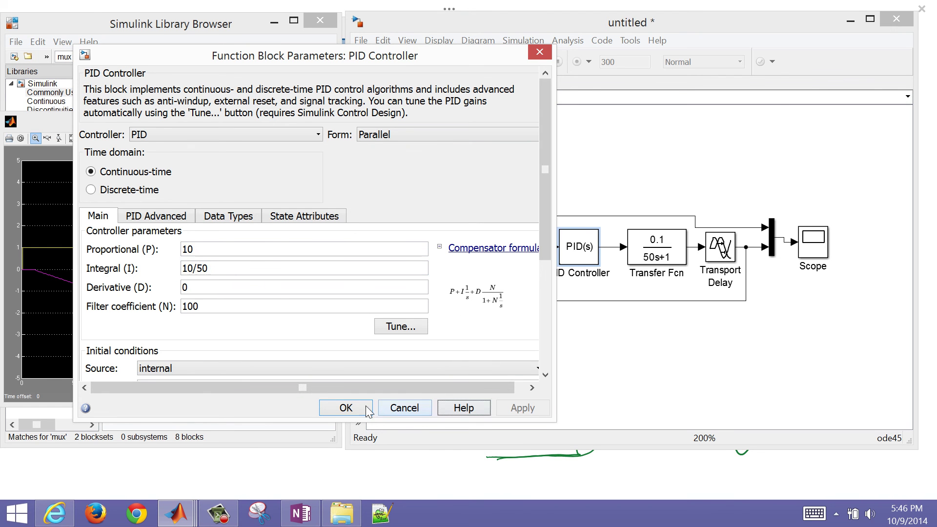
{"action": "left_click", "coordinate": [346, 408]}
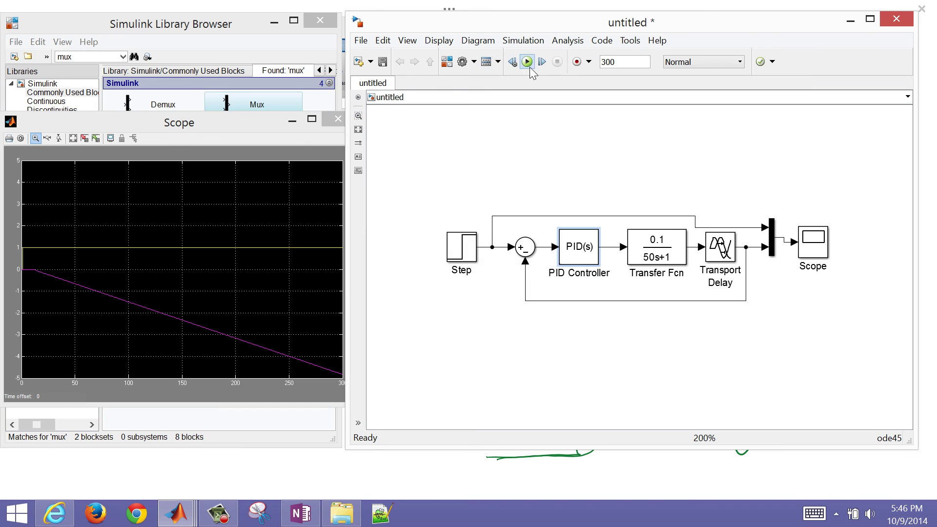
{"action": "left_click", "coordinate": [532, 67]}
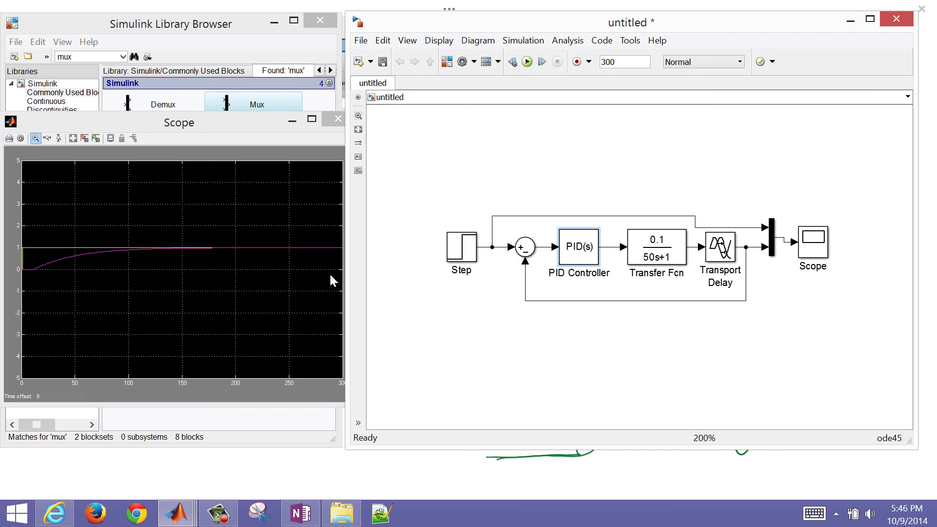
Set the PID gains to P 15 and I 15/50 and rerun the simulation
{"action": "double_click", "coordinate": [582, 255]}
{"action": "double_click", "coordinate": [438, 261]}
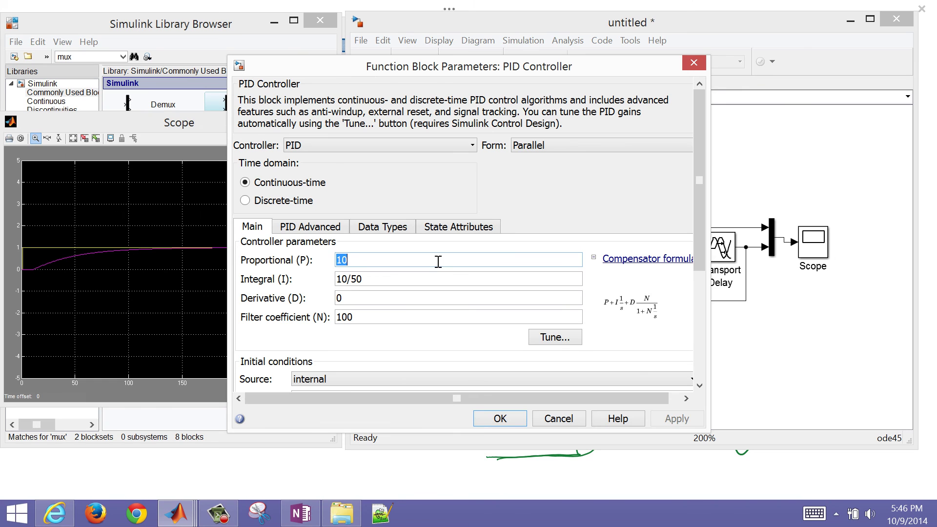
{"action": "type", "text": "15"}
{"action": "left_click", "coordinate": [362, 278]}
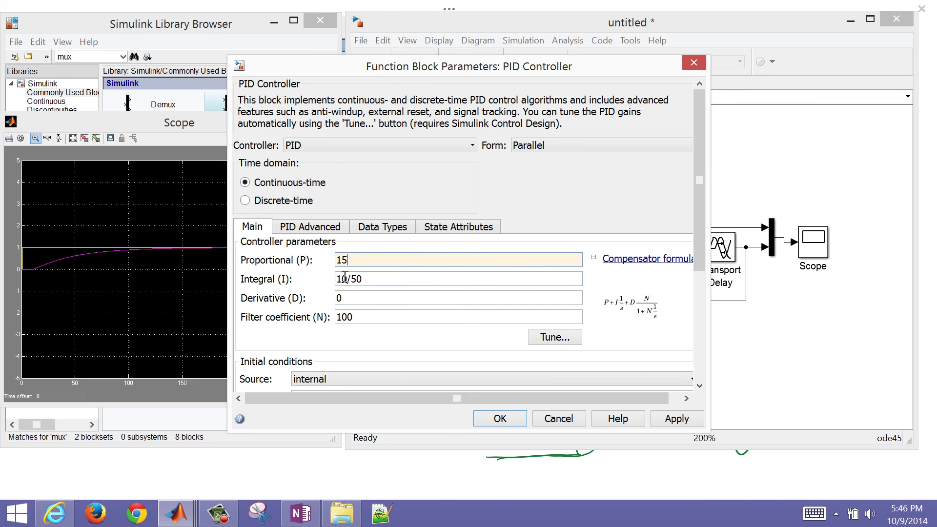
{"action": "double_click", "coordinate": [345, 276]}
{"action": "left_click", "coordinate": [345, 276]}
{"action": "key", "text": "BackSpace"}
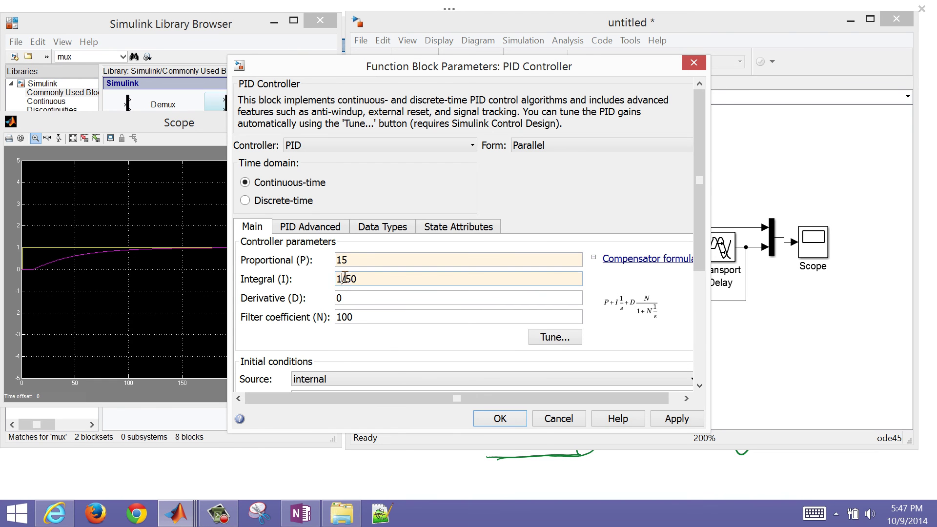
{"action": "type", "text": "5"}
{"action": "left_click", "coordinate": [669, 424]}
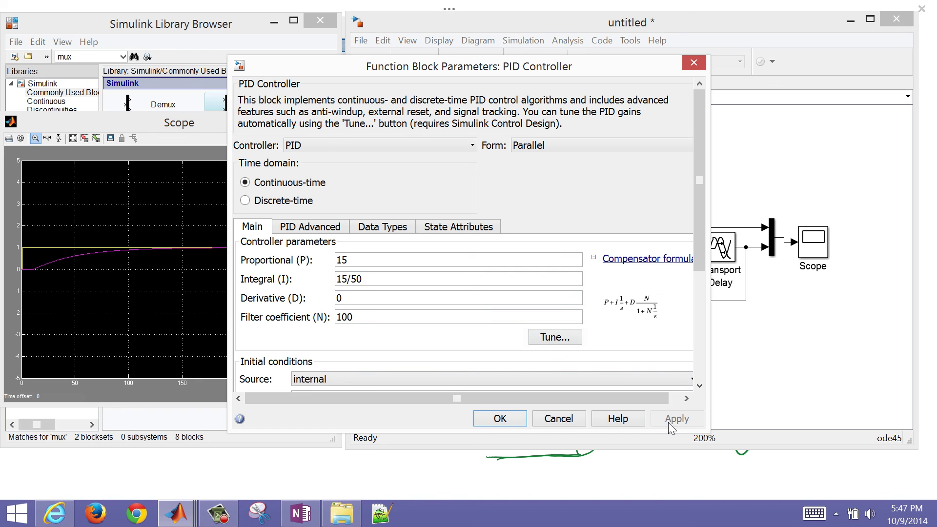
{"action": "left_click", "coordinate": [512, 420]}
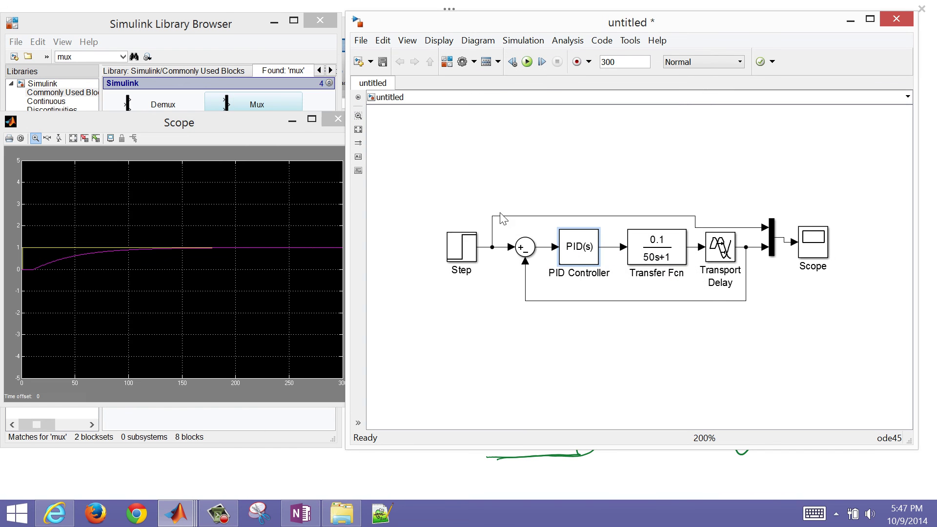
{"action": "left_click", "coordinate": [527, 61]}
Raise the PID gains to P 25 and I 25/50 and rerun the simulation
{"action": "left_click", "coordinate": [579, 257]}
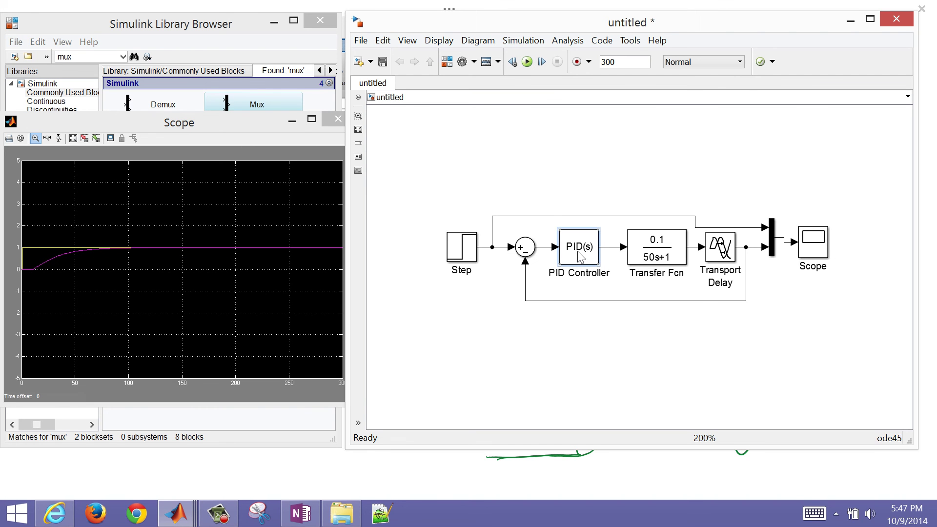
{"action": "double_click", "coordinate": [580, 257]}
{"action": "double_click", "coordinate": [413, 266]}
{"action": "type", "text": "2"}
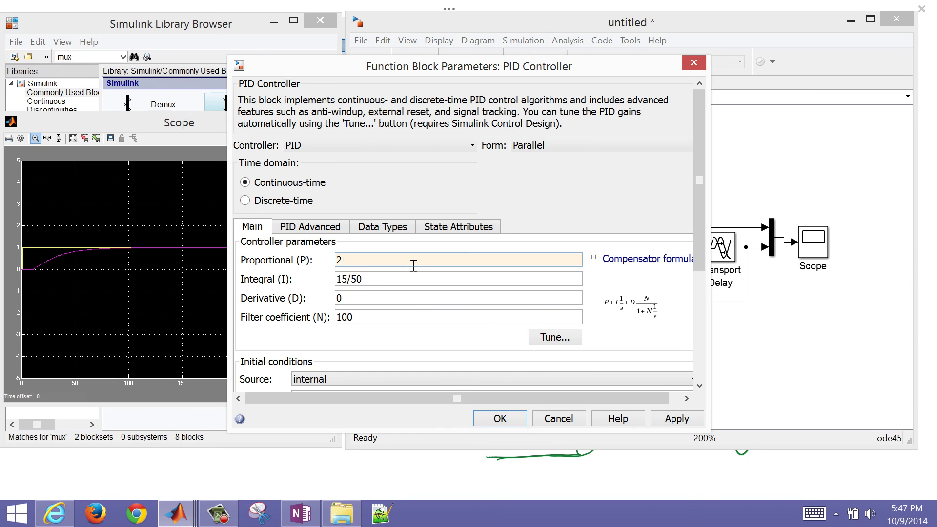
{"action": "type", "text": "5"}
{"action": "left_click", "coordinate": [341, 279]}
{"action": "double_click", "coordinate": [340, 279]}
{"action": "type", "text": "25"}
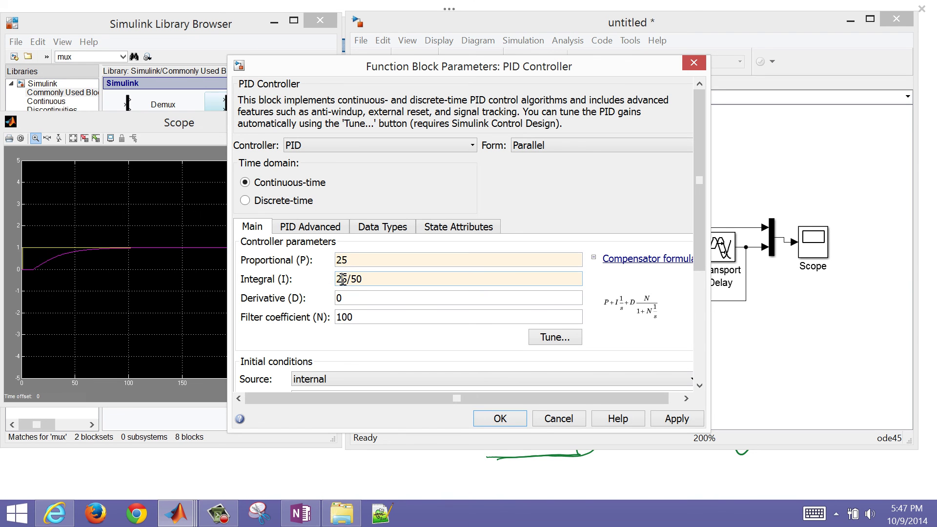
{"action": "left_click", "coordinate": [676, 418]}
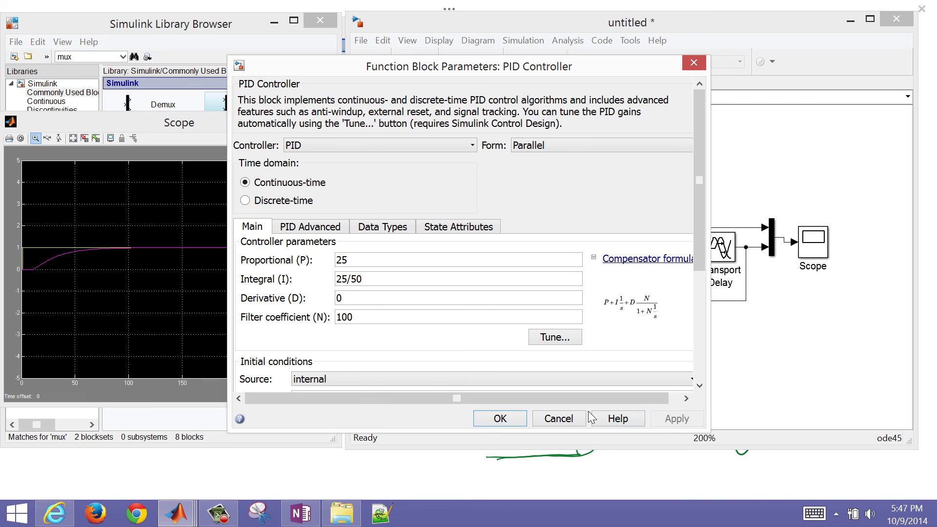
{"action": "left_click", "coordinate": [511, 418]}
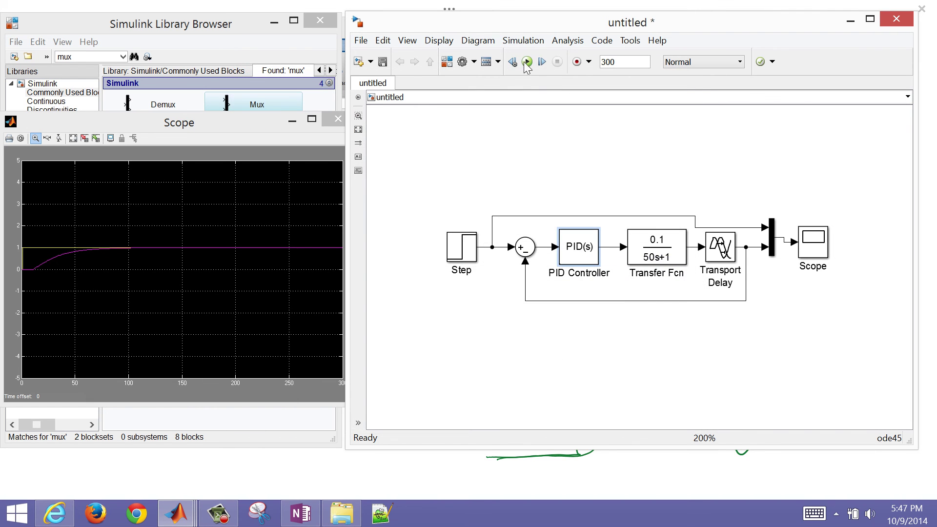
{"action": "left_click", "coordinate": [528, 62]}
{"action": "left_click", "coordinate": [72, 138]}
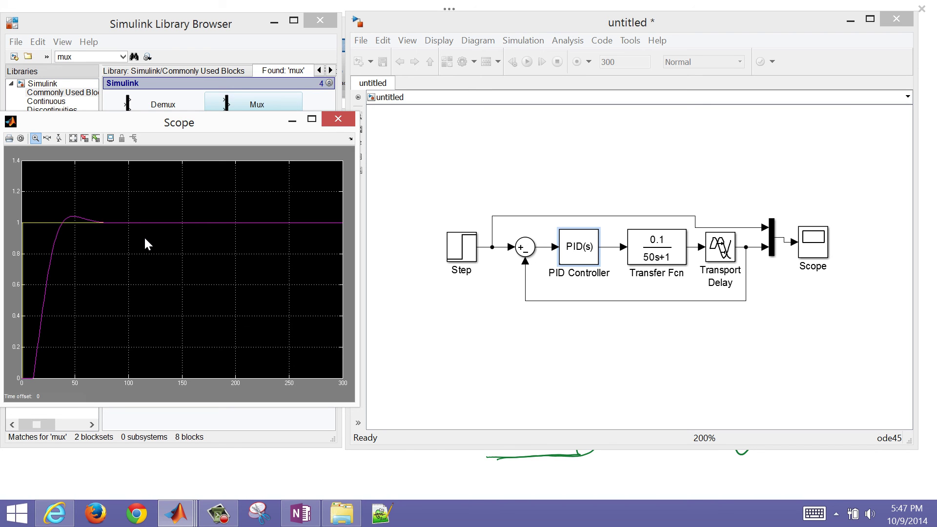
Enable Limit output on the PID Controller with upper limit 255 and lower limit 0, then rerun
{"action": "left_click", "coordinate": [591, 254]}
{"action": "double_click", "coordinate": [588, 254]}
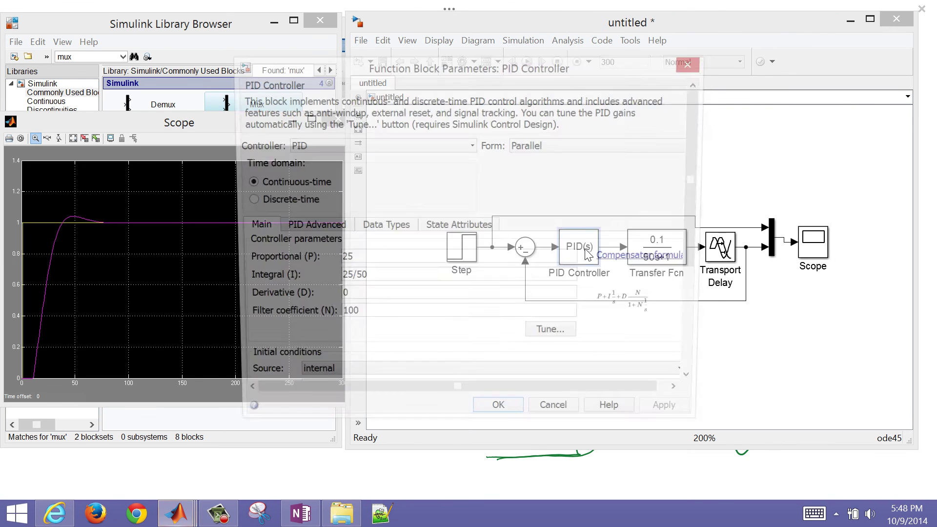
{"action": "left_click", "coordinate": [328, 227]}
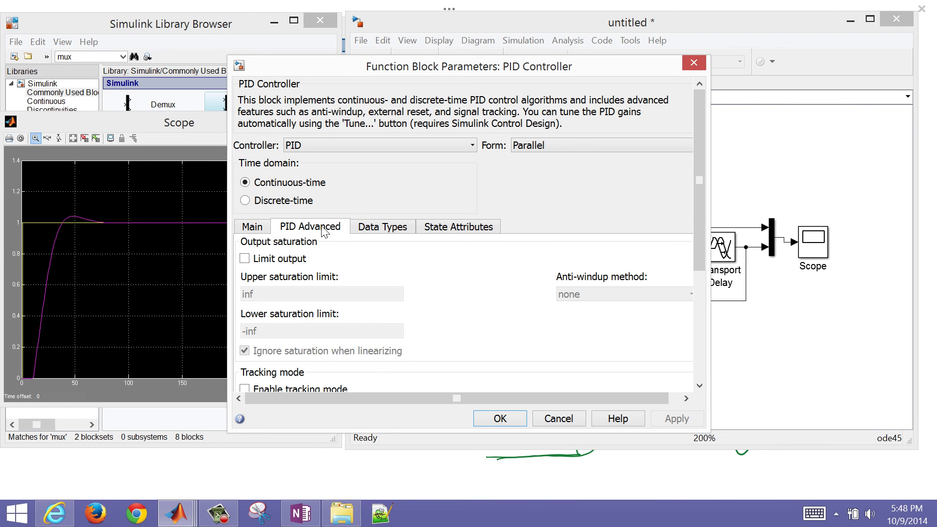
{"action": "left_click", "coordinate": [245, 259]}
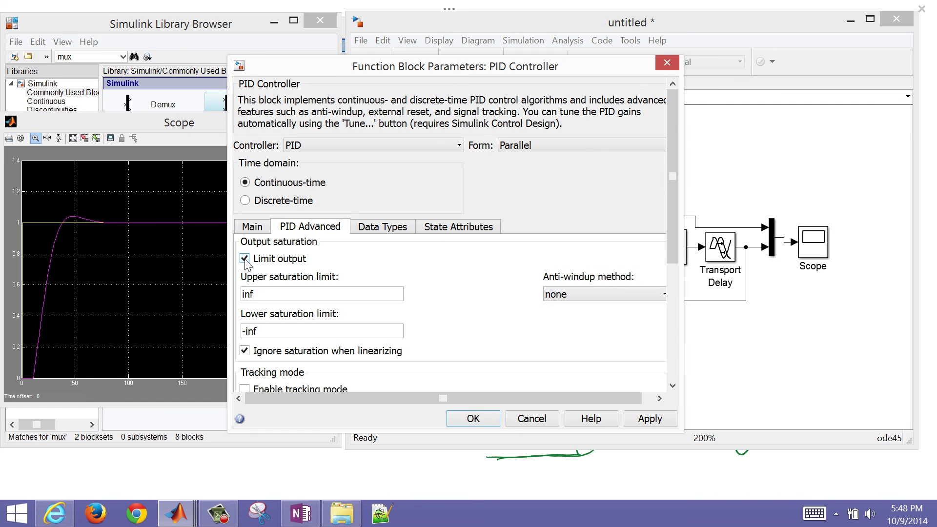
{"action": "double_click", "coordinate": [258, 293]}
{"action": "type", "text": "255"}
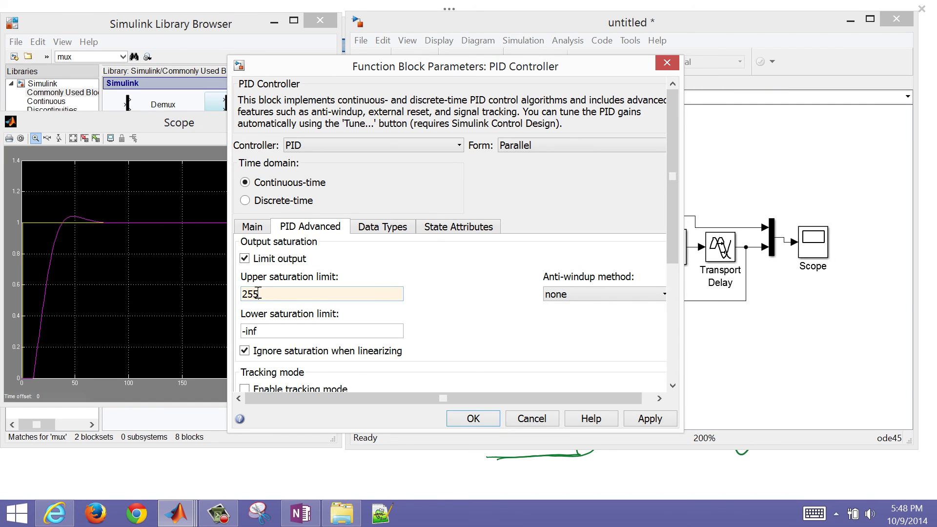
{"action": "key", "text": "Tab"}
{"action": "type", "text": "0"}
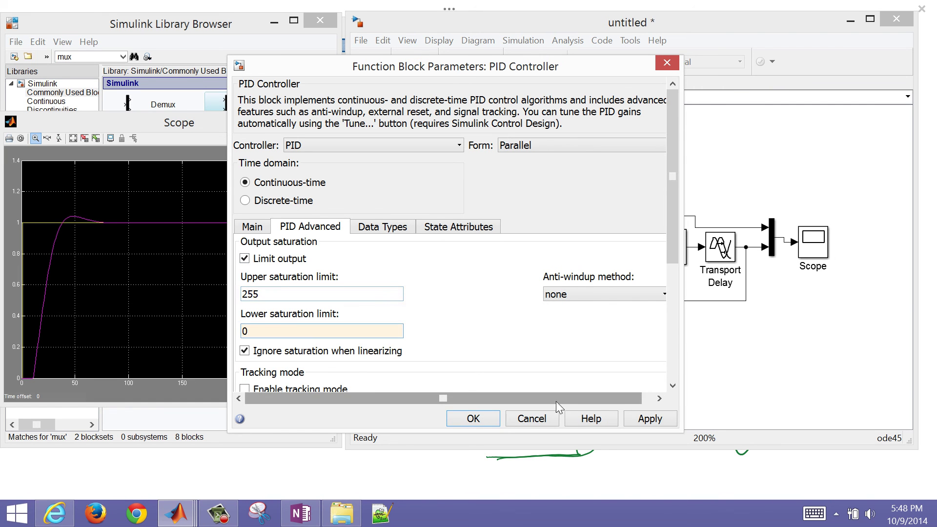
{"action": "left_click", "coordinate": [639, 421]}
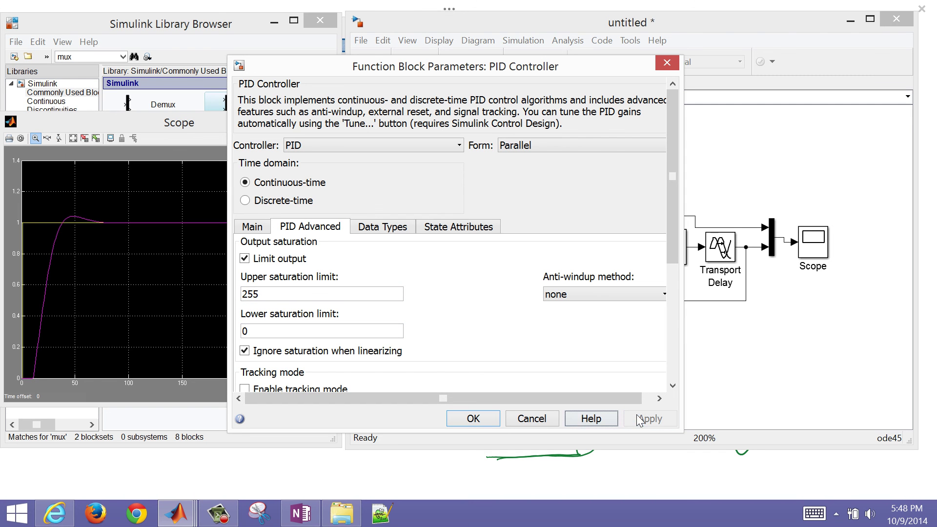
{"action": "left_click", "coordinate": [484, 417]}
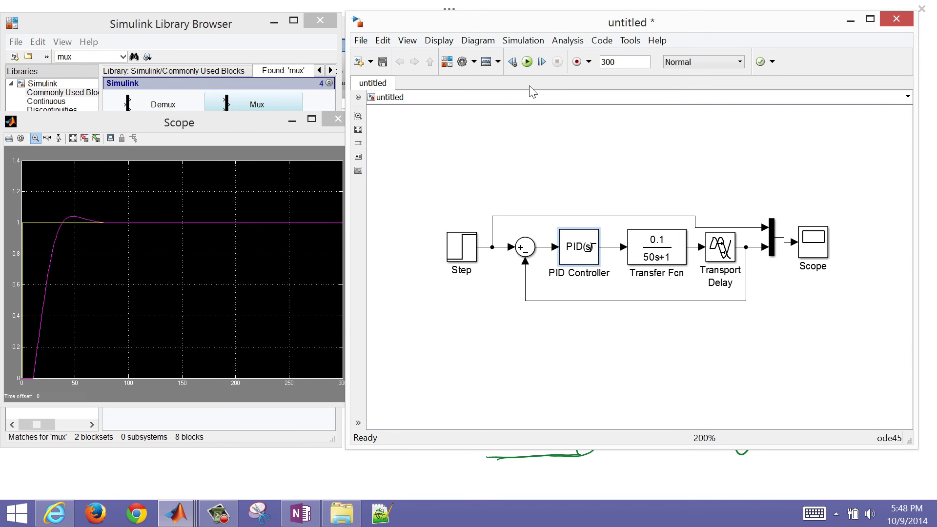
{"action": "left_click", "coordinate": [527, 61]}
Copy the Scope into Scope1, place it above the Mux, and wire it to the PID output
{"action": "left_click", "coordinate": [69, 136]}
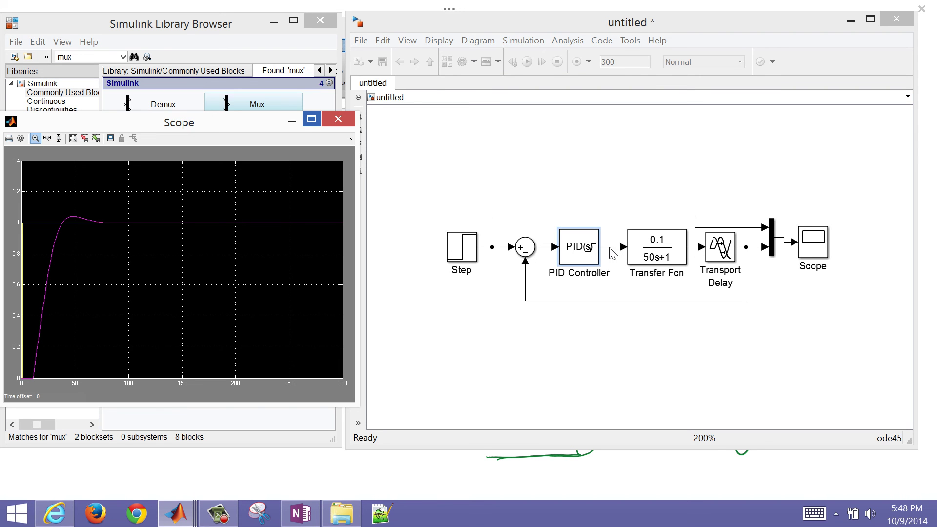
{"action": "left_click", "coordinate": [811, 244]}
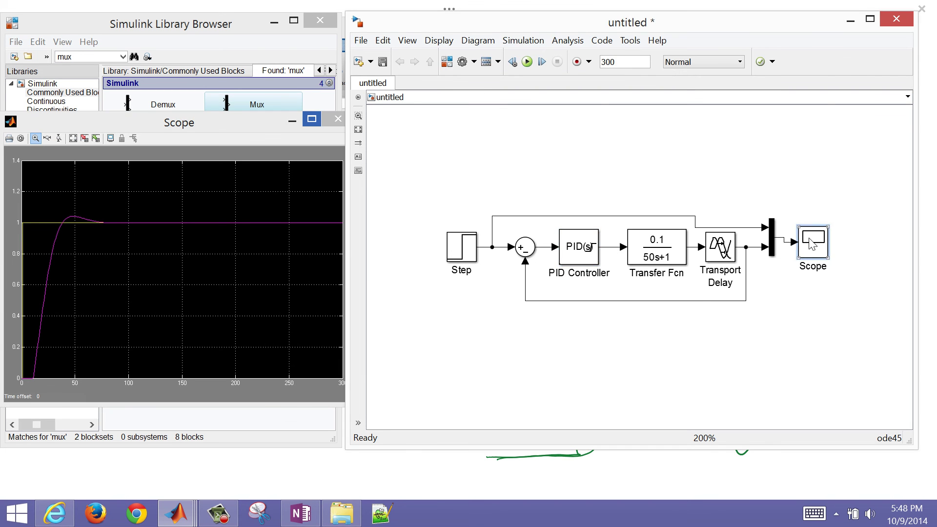
{"action": "key", "text": "super"}
{"action": "key", "text": "super"}
{"action": "key", "text": "ctrl+c"}
{"action": "key", "text": "ctrl+v"}
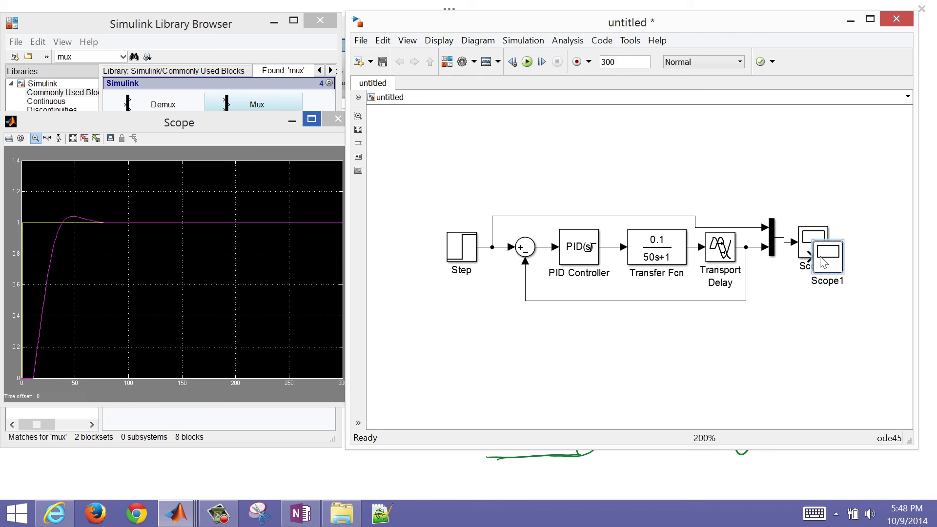
{"action": "double_click", "coordinate": [824, 262]}
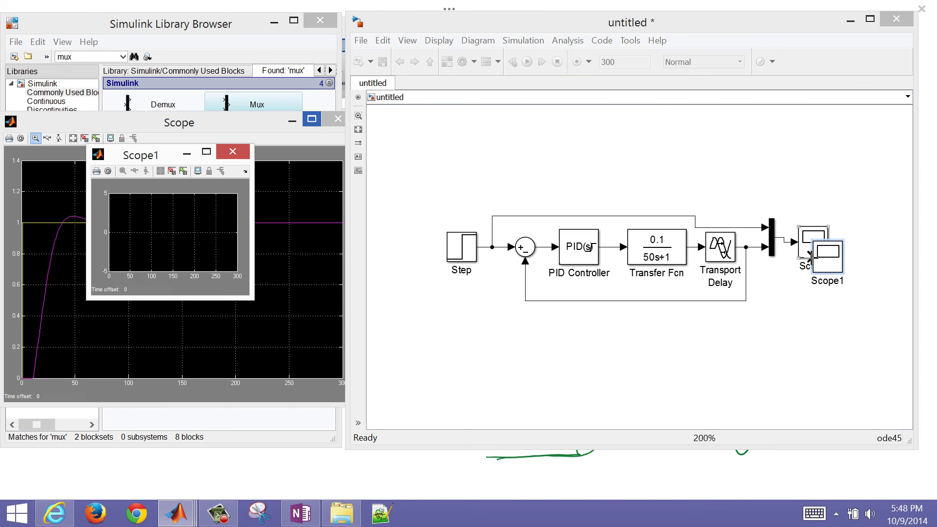
{"action": "left_click_drag", "start_coordinate": [823, 255], "coordinate": [716, 161]}
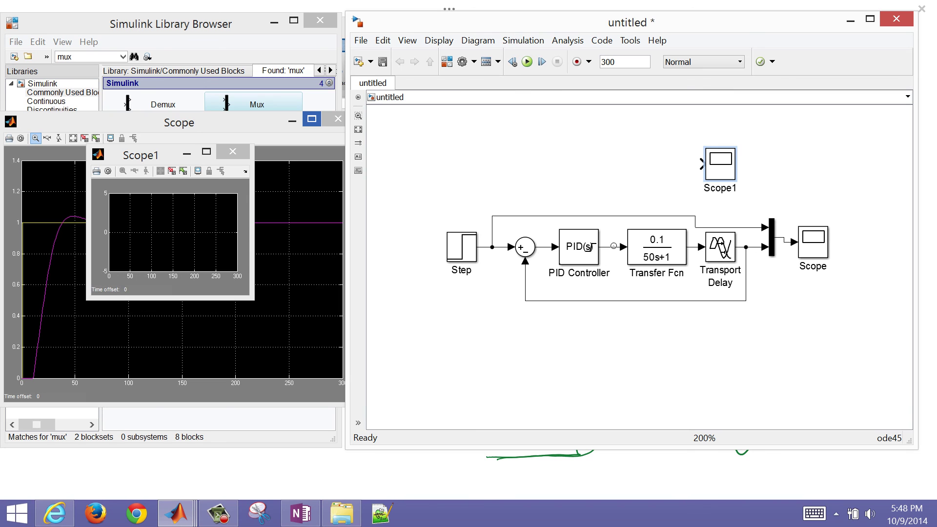
{"action": "left_click_drag", "start_coordinate": [613, 246], "coordinate": [699, 164]}
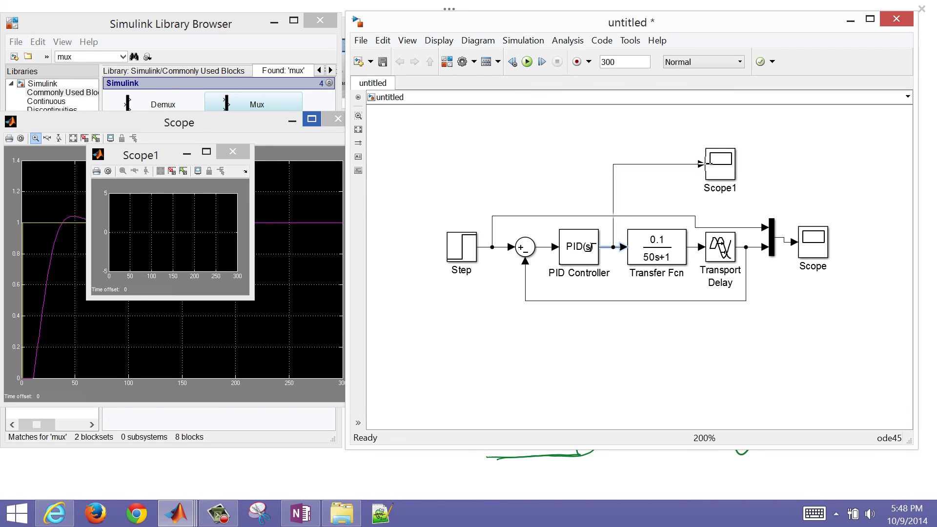
Rerun the simulation and autoscale Scope1 to show the controller output peaking near 30
{"action": "left_click", "coordinate": [527, 62]}
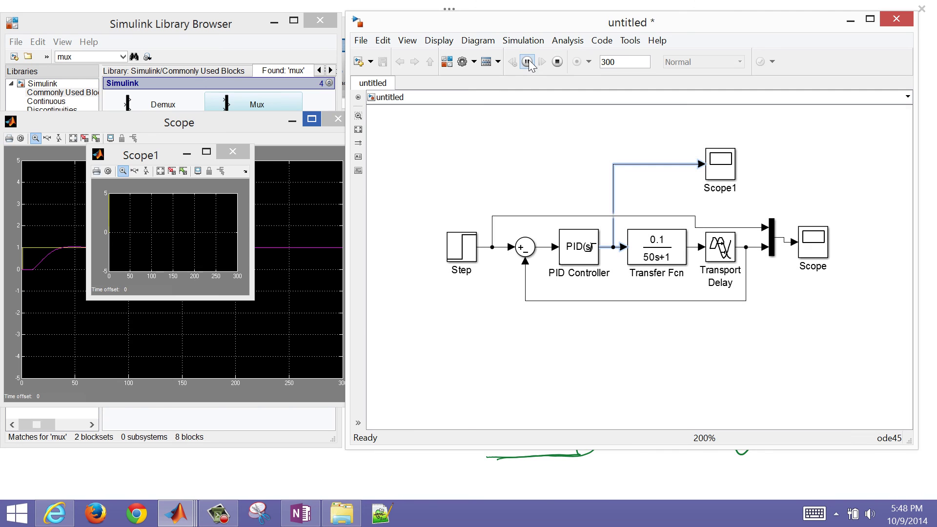
{"action": "left_click", "coordinate": [165, 172]}
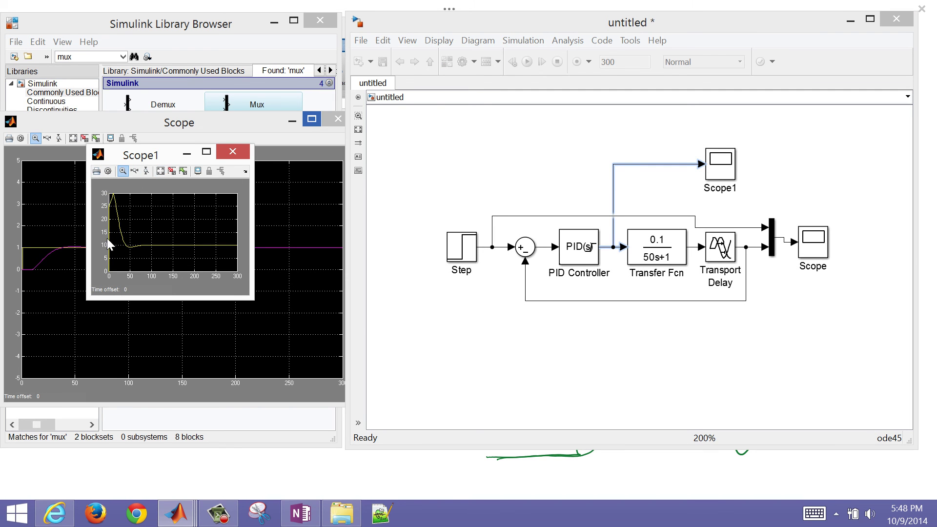